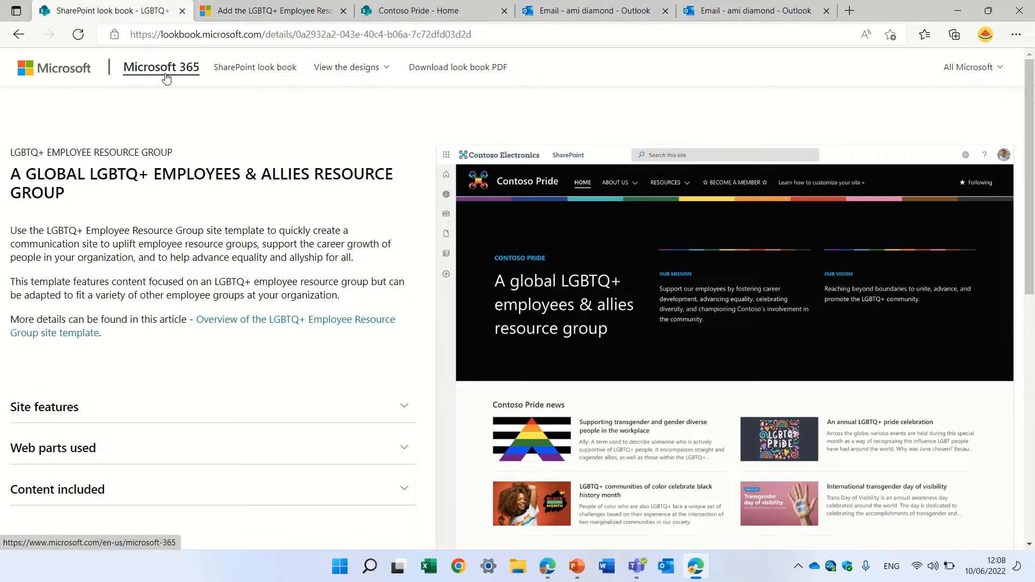
Open the LGBTQ+ Employee Resource Group design from the Organization designs in the SharePoint look book.
left_click(258, 74)
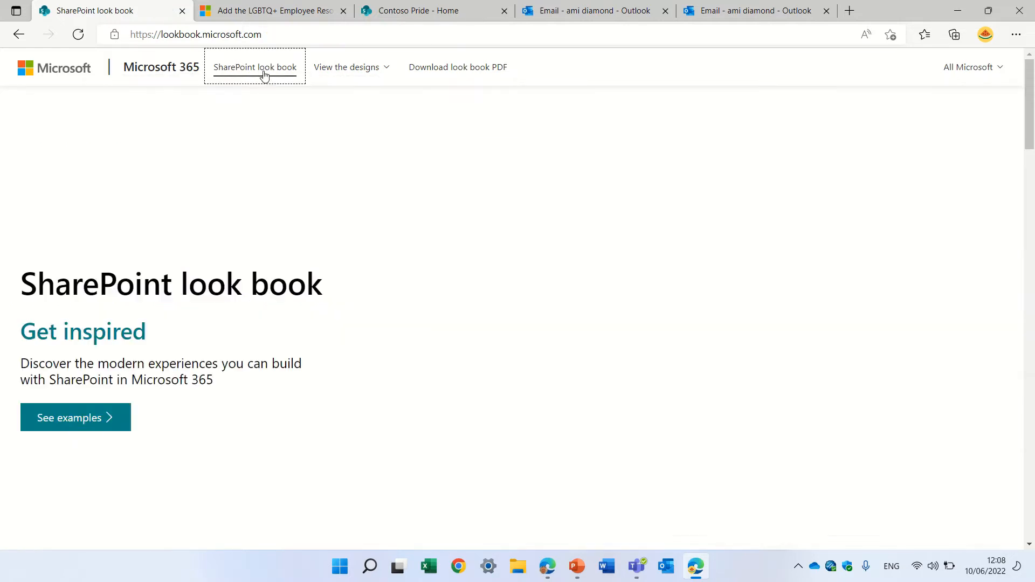
left_click(386, 71)
mouse_move(403, 119)
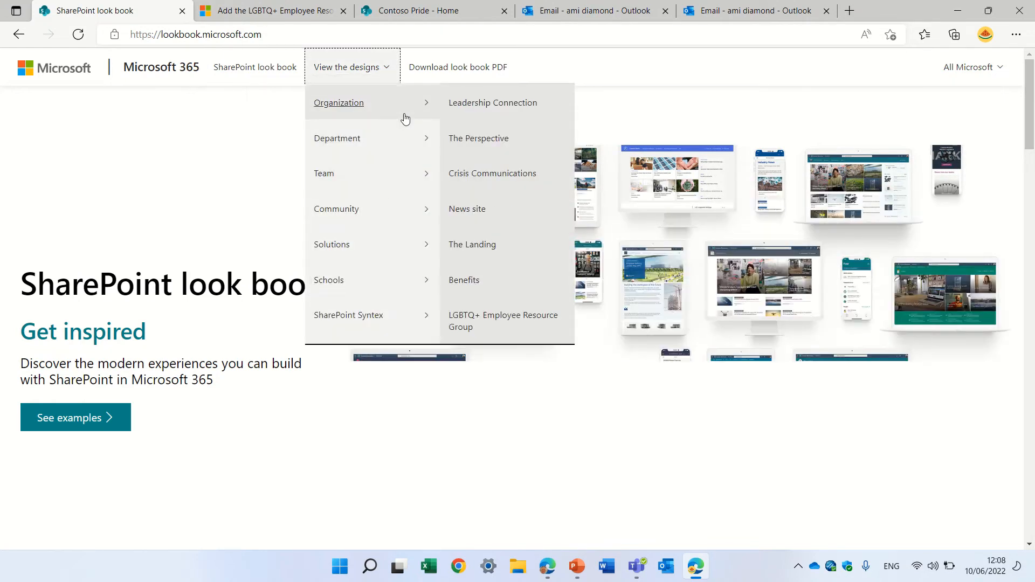
left_click(527, 321)
Review the template's site features, web parts used, included content and system requirements.
scroll(1030, 255, "down", 3)
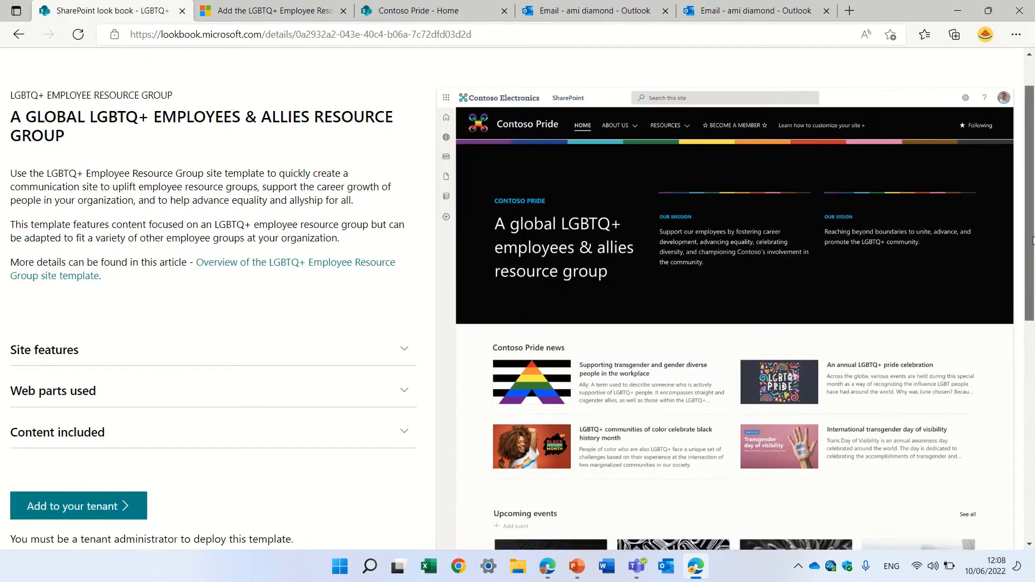
mouse_move(1030, 255)
left_mouse_down()
mouse_move(1030, 234)
mouse_move(1029, 399)
mouse_move(1030, 216)
mouse_move(1030, 253)
left_mouse_up()
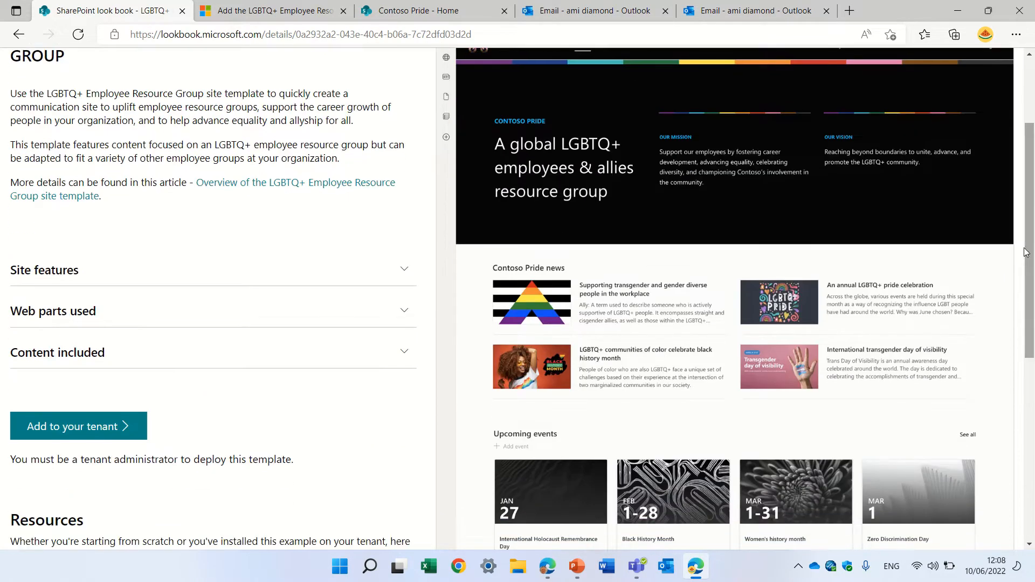
left_click(405, 272)
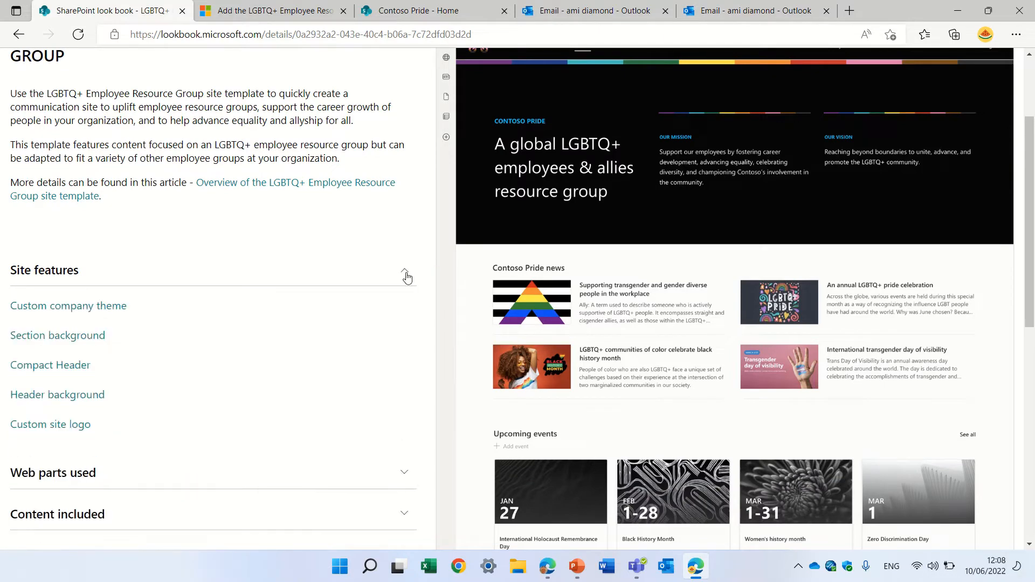
left_click(406, 275)
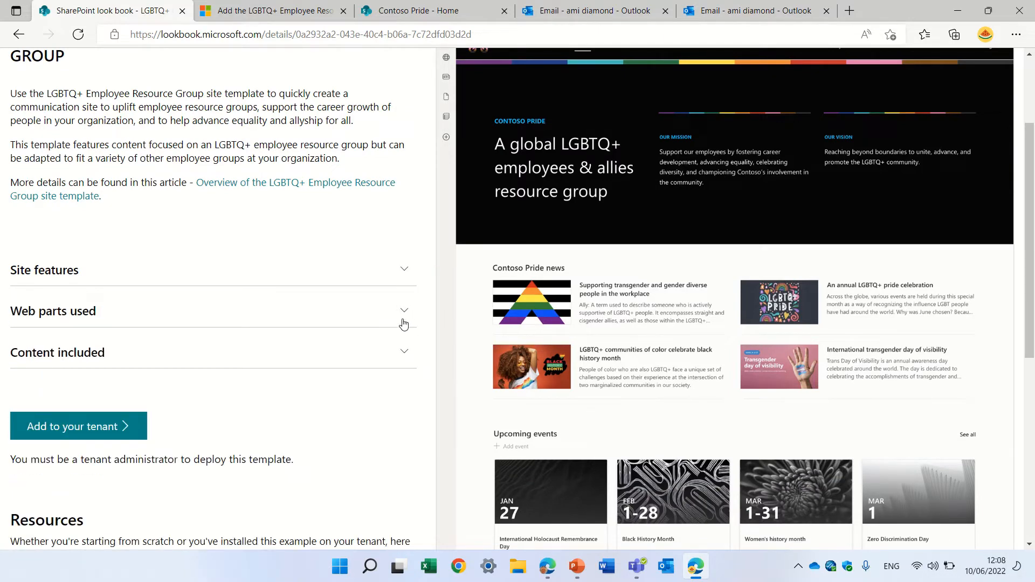
left_click(403, 322)
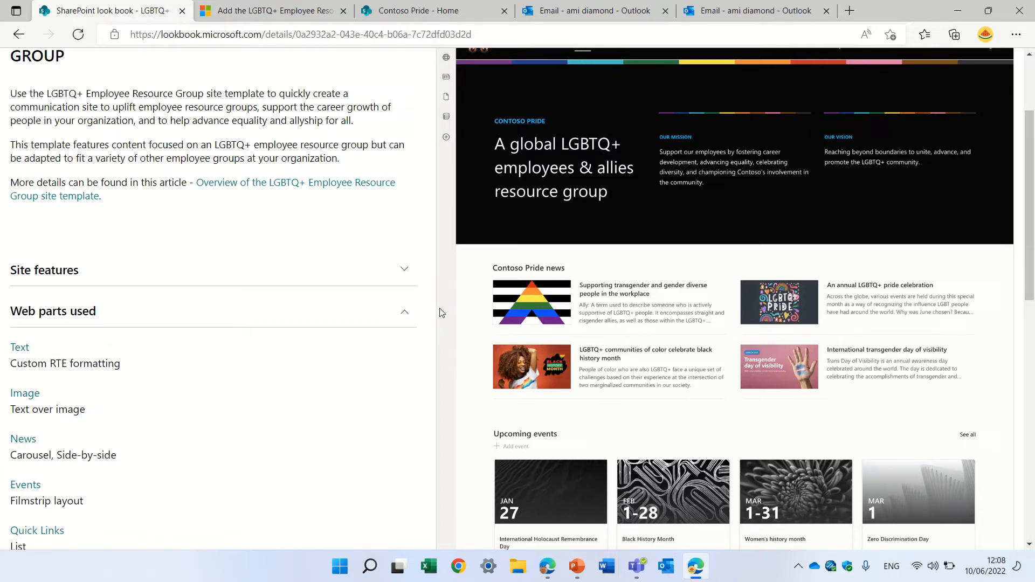
left_click(407, 316)
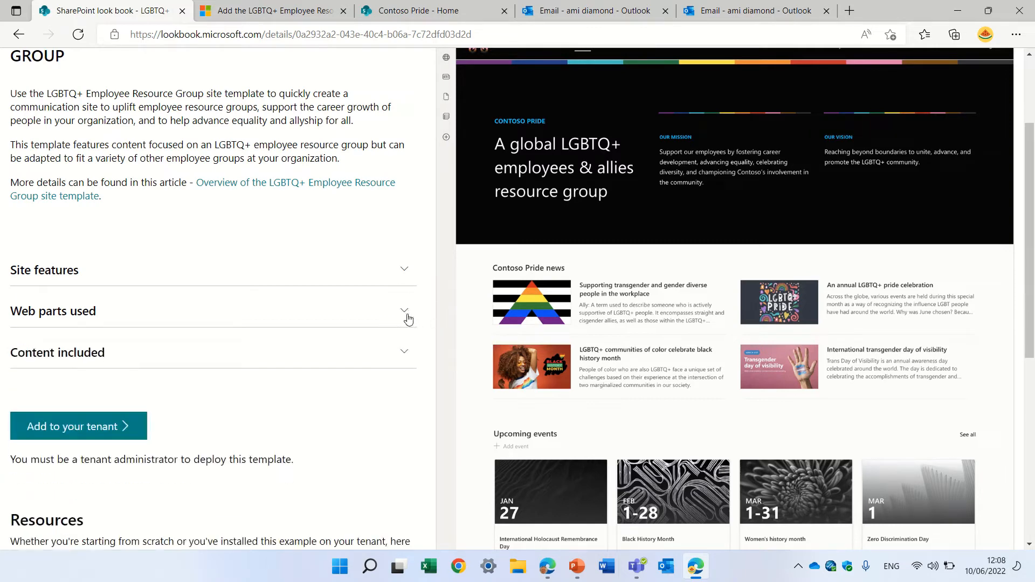
left_click(361, 363)
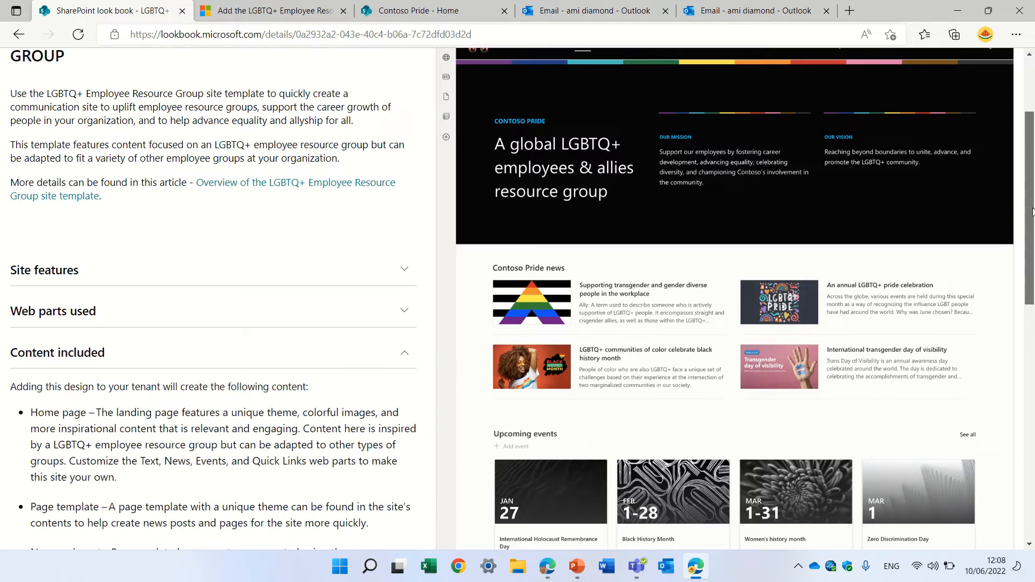
left_click_drag(1029, 216, 1028, 300)
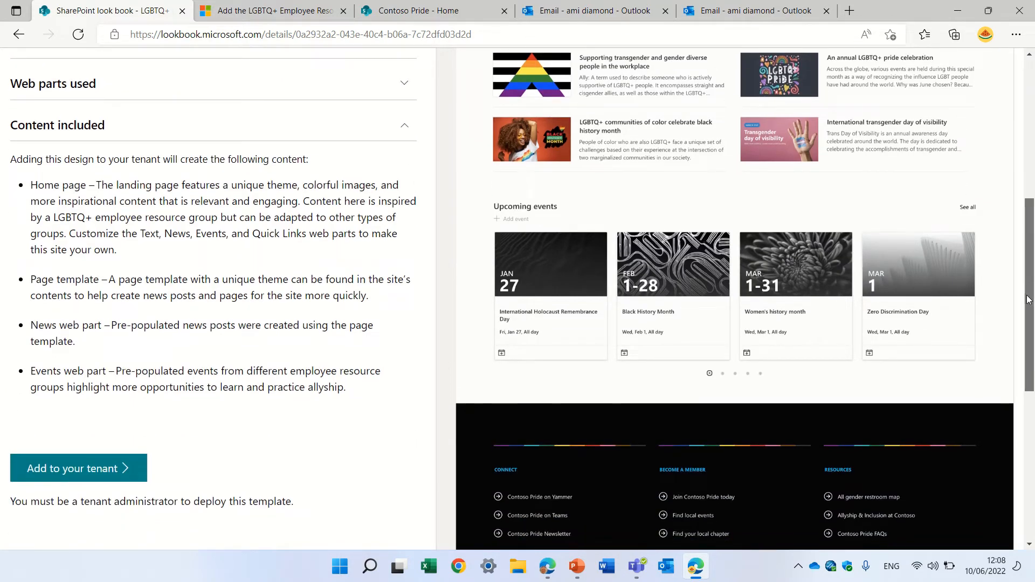
left_click_drag(1028, 301, 1000, 455)
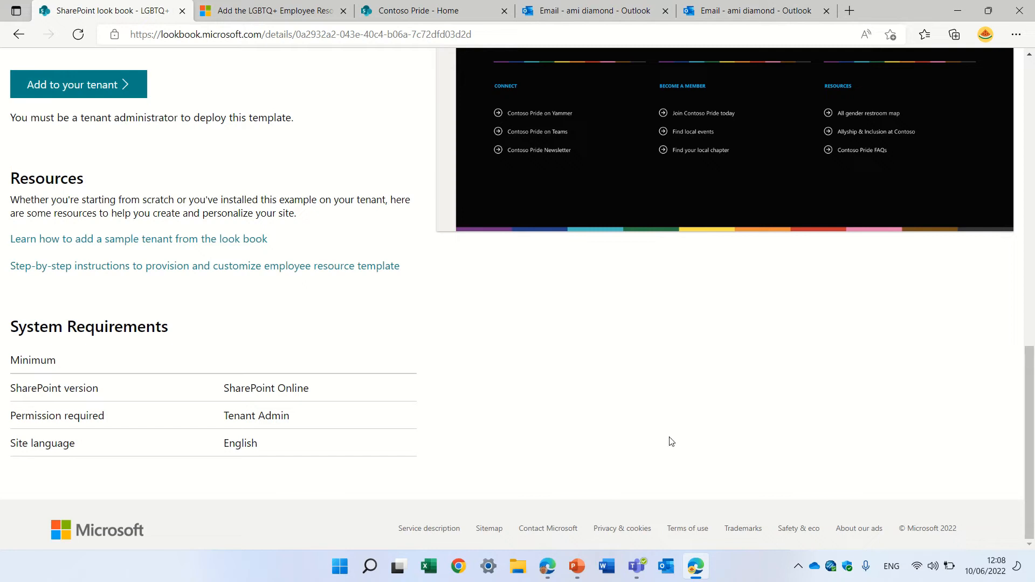
Start adding the template to the tenant and review the email, site URL and site title settings for provisioning.
scroll(1032, 401, "up", 5)
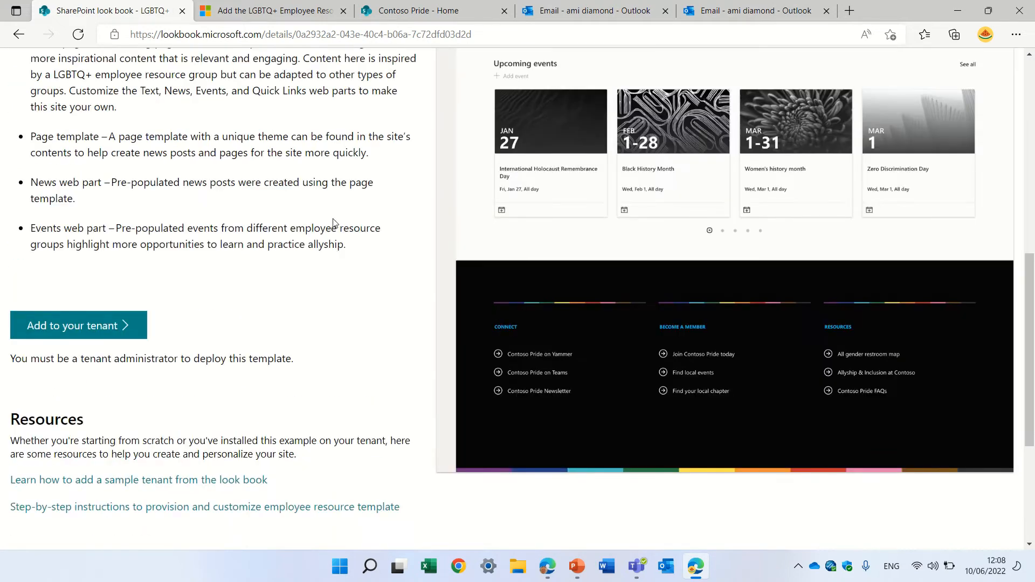
left_click(84, 330)
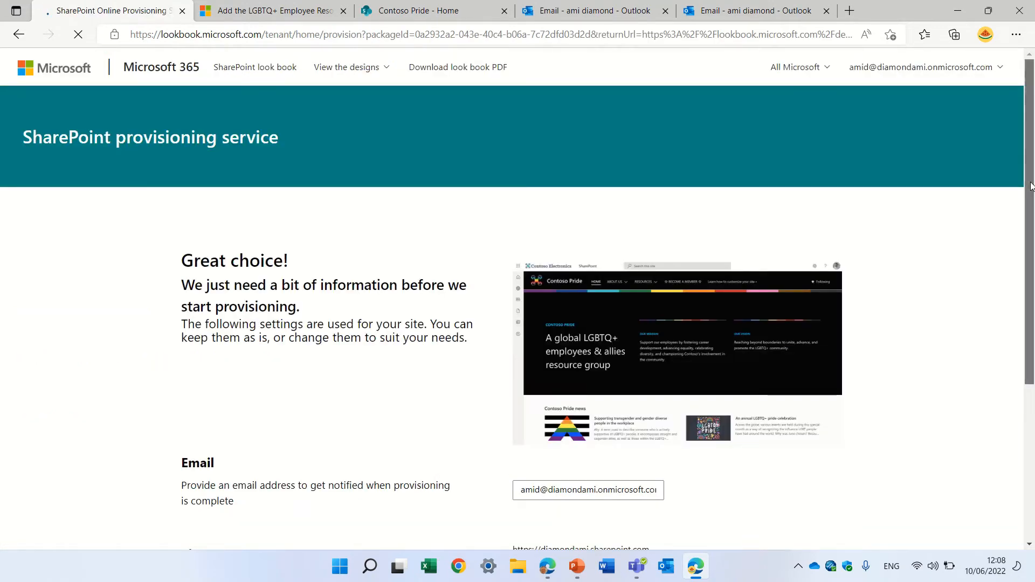
left_click_drag(1030, 186, 1031, 362)
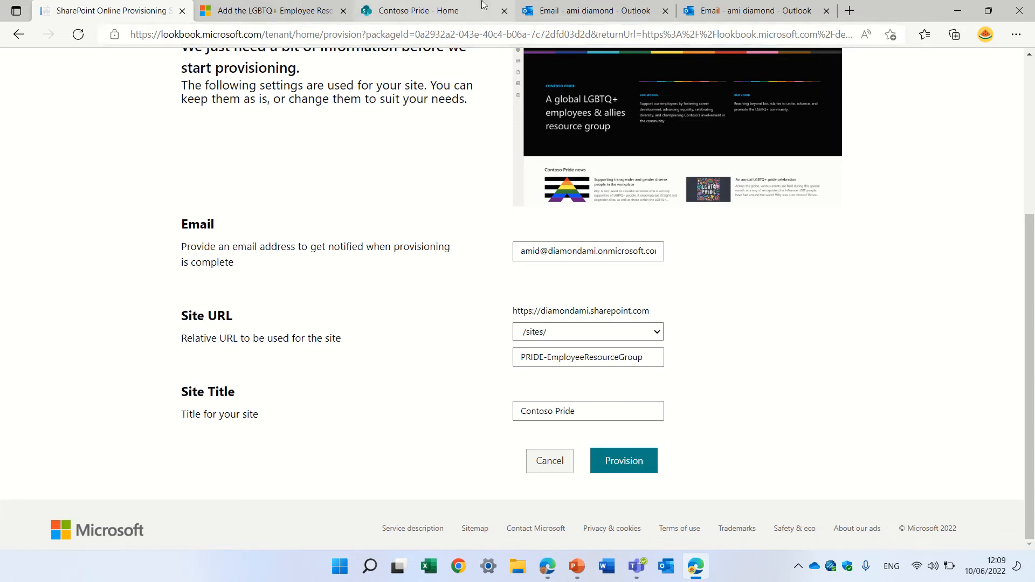
Switch to the provisioned Contoso Pride site and view the theme options for changing its look.
left_click(395, 13)
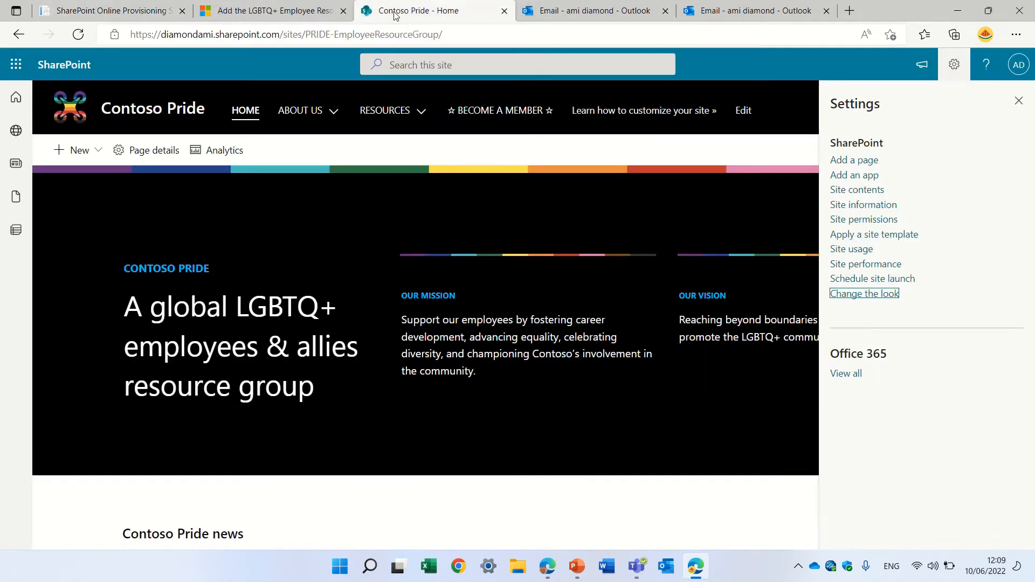
left_click(1018, 101)
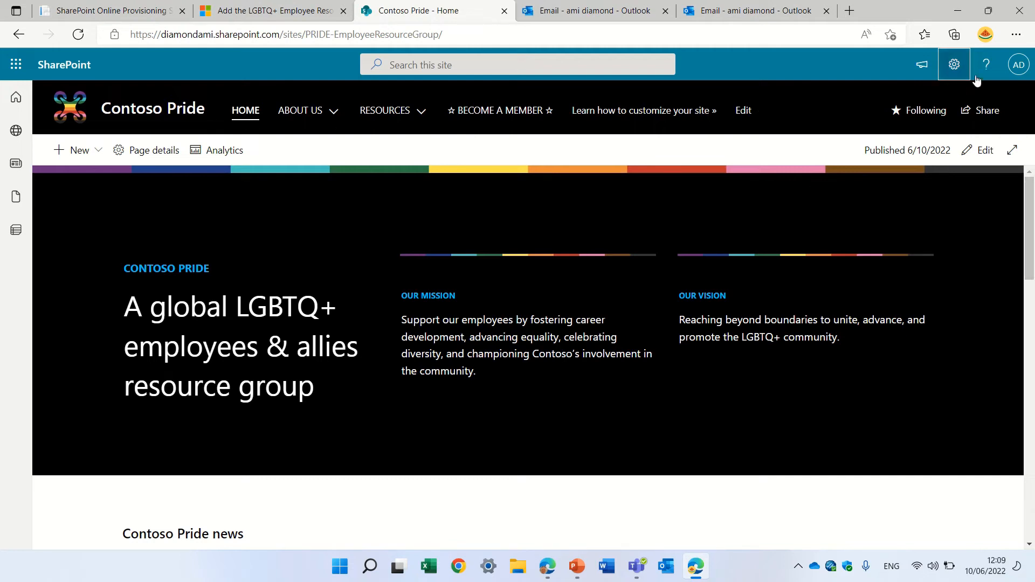
left_click(955, 66)
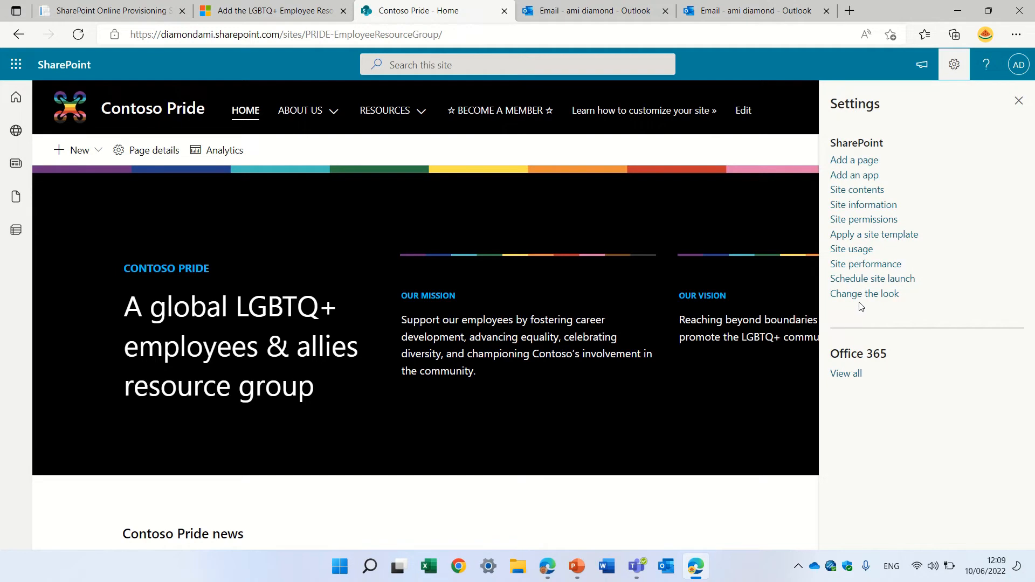
left_click(862, 295)
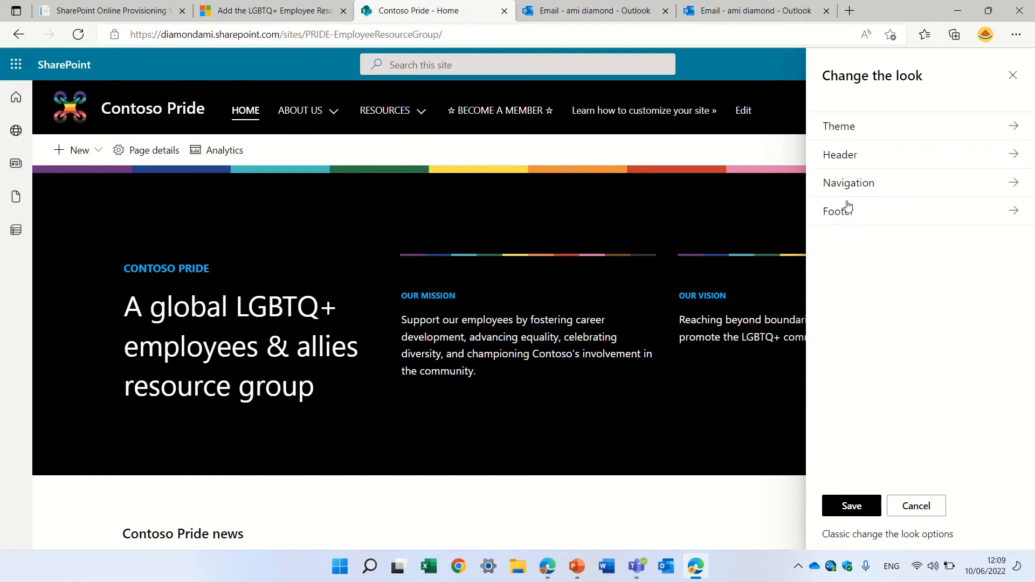
left_click(884, 128)
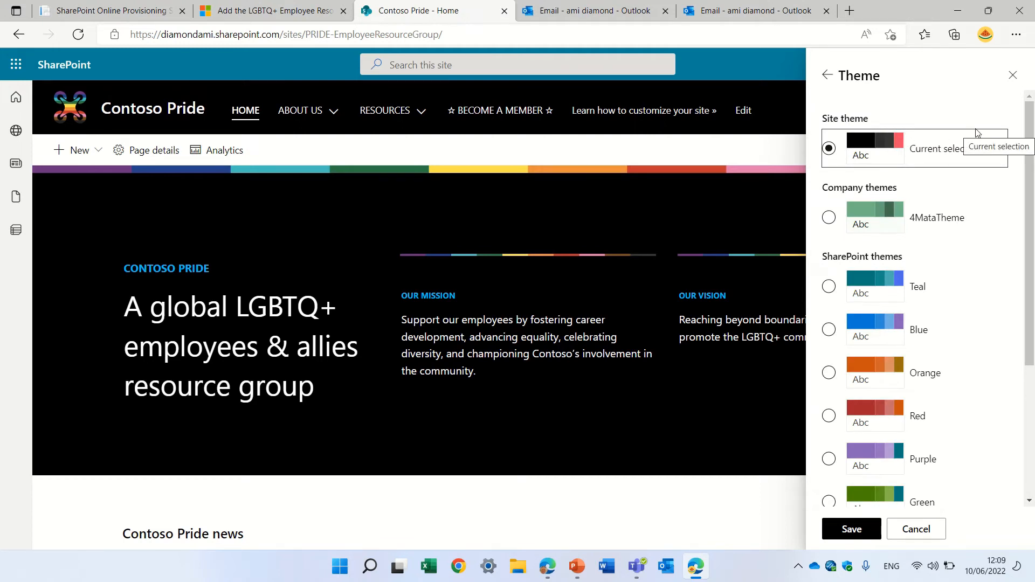
left_click(1011, 77)
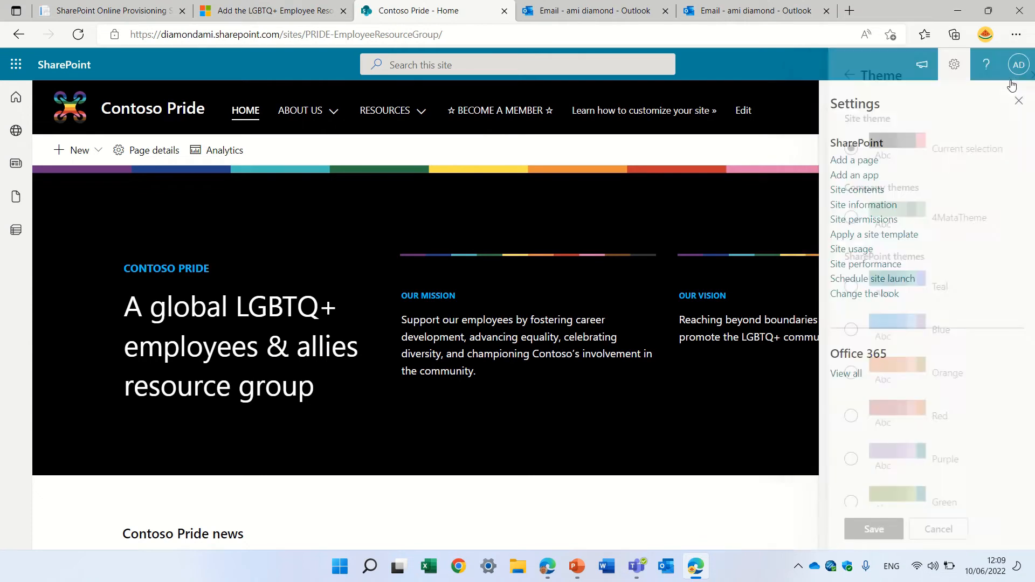
View the site's navigation visibility and menu style options for changing the look.
left_click(874, 294)
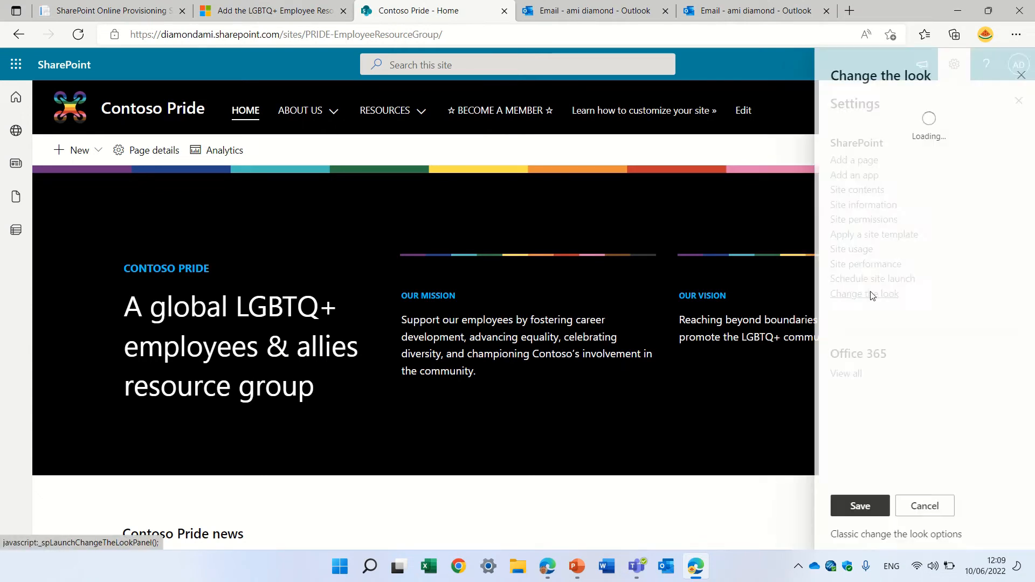
left_click(840, 190)
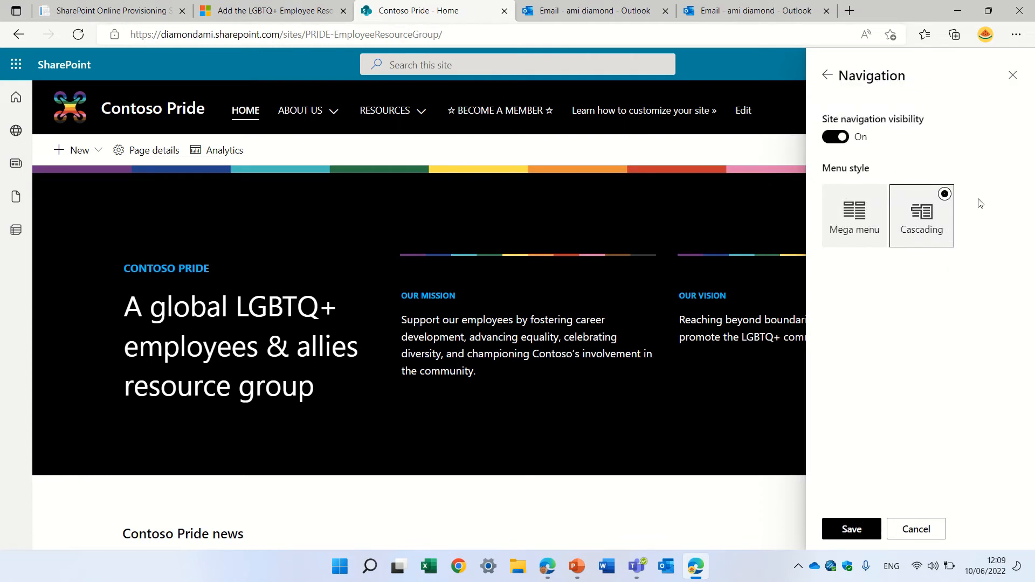
left_click(825, 78)
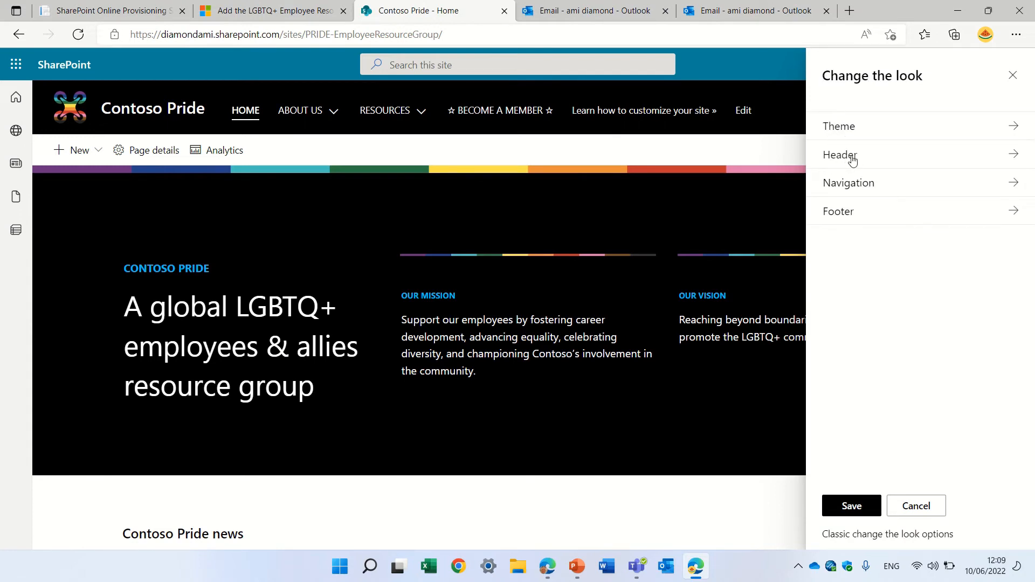
Try the Standard header layout, switch back to Compact, and leave the site settings without saving.
left_click(875, 160)
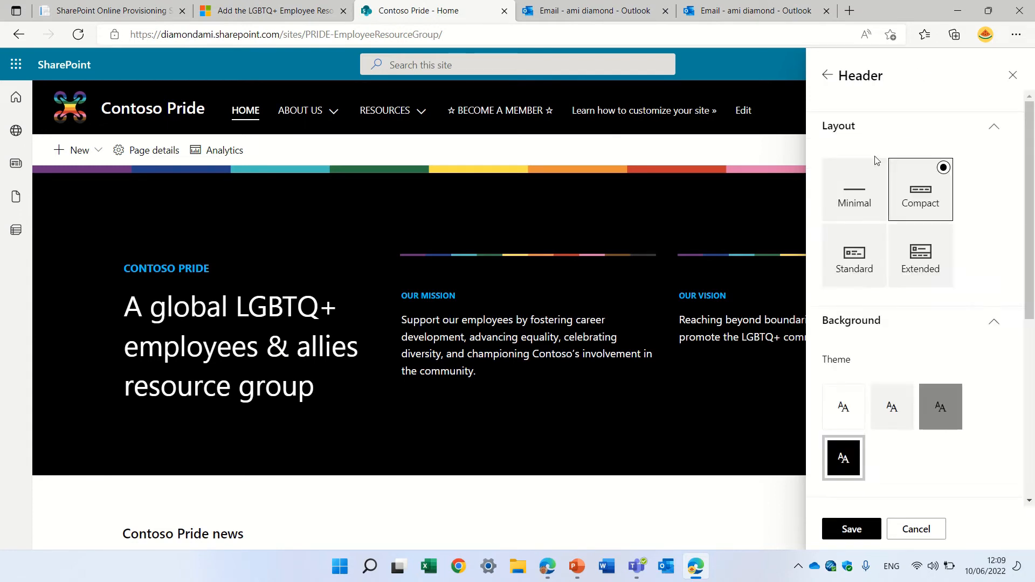
left_click(849, 256)
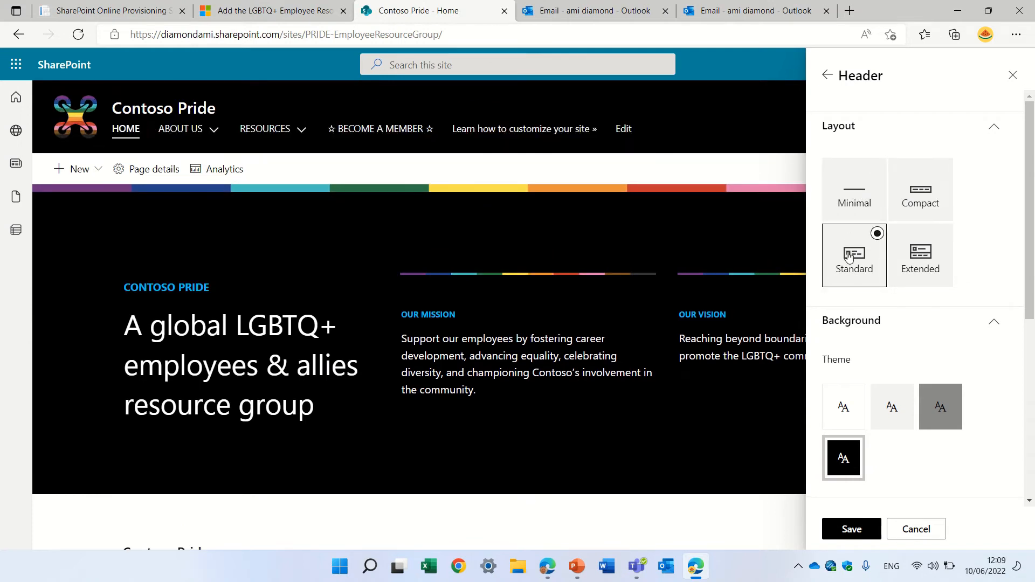
left_click(919, 170)
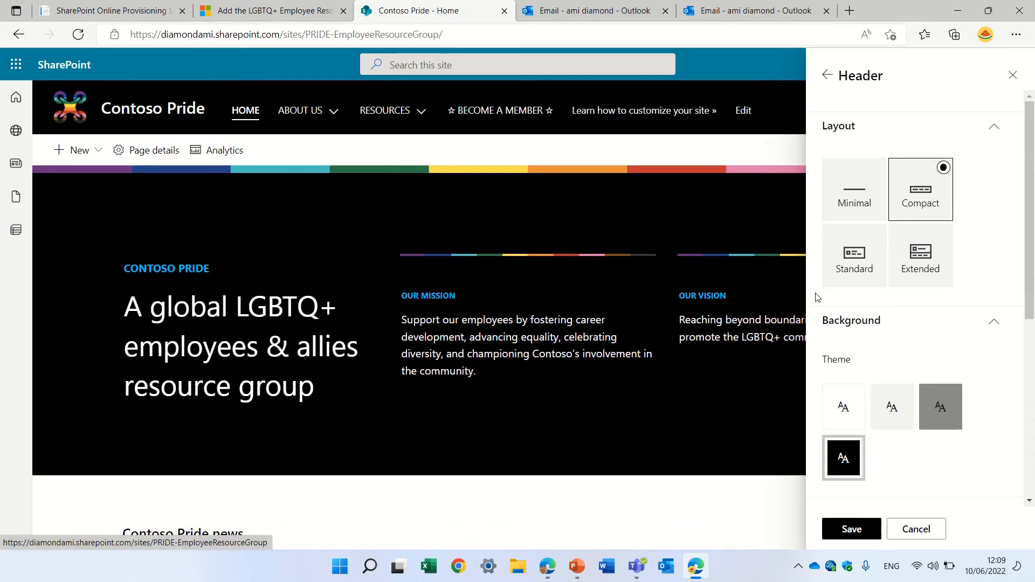
left_click(915, 529)
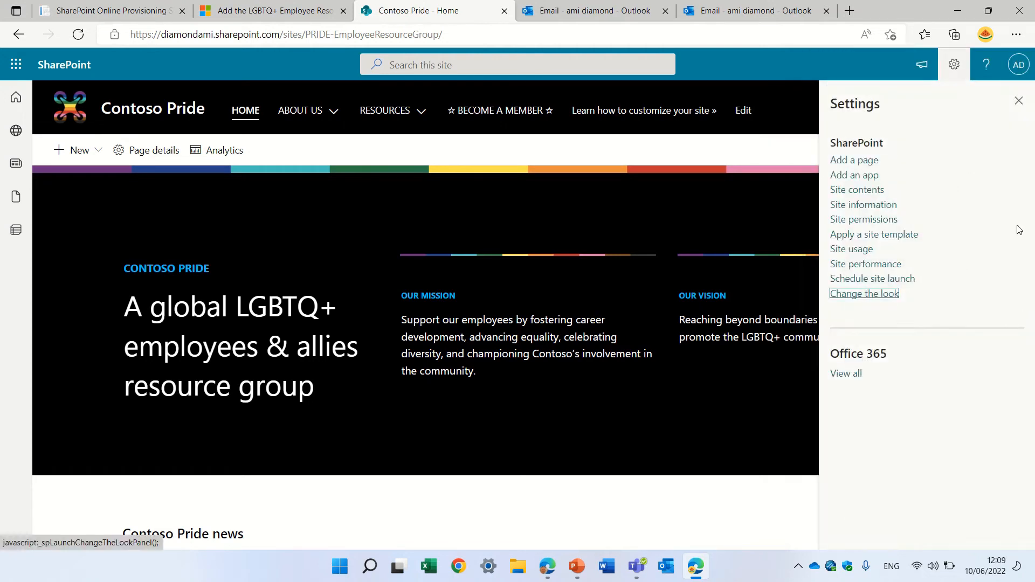
left_click(1019, 101)
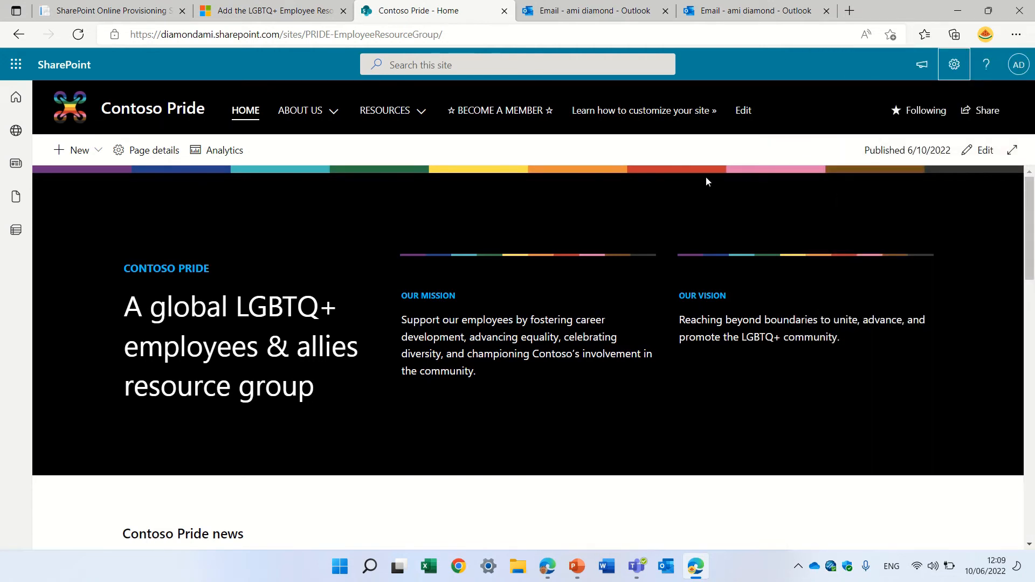
Put the Contoso Pride home page into edit mode and view the black spacer section's layout and background shading options.
left_click(979, 149)
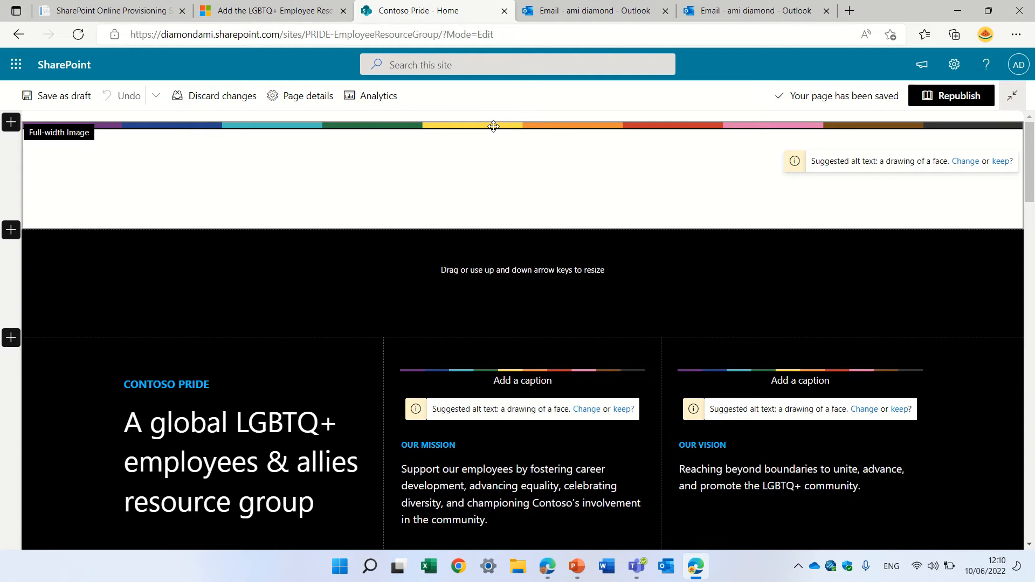
left_click(620, 188)
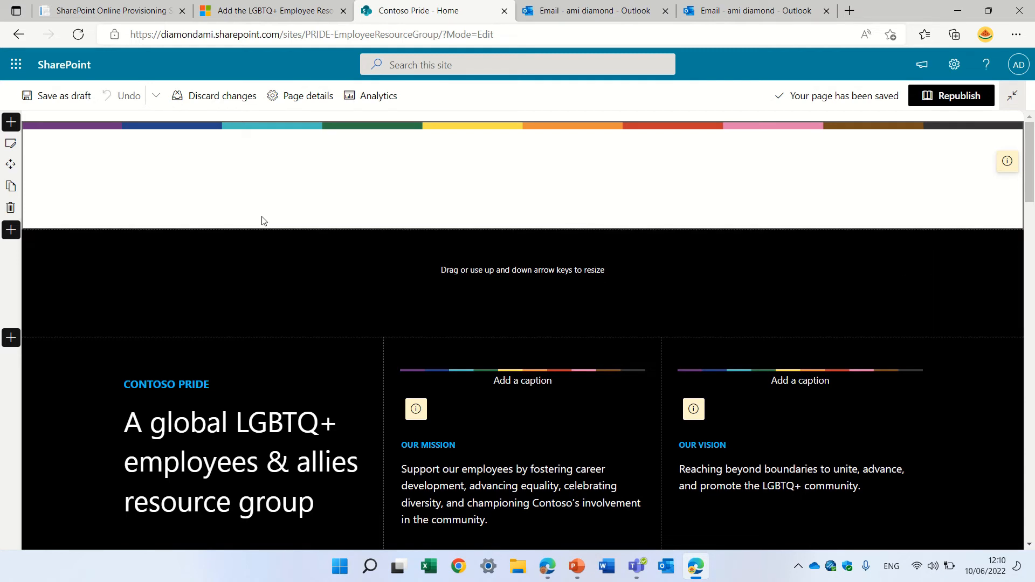
left_click(49, 257)
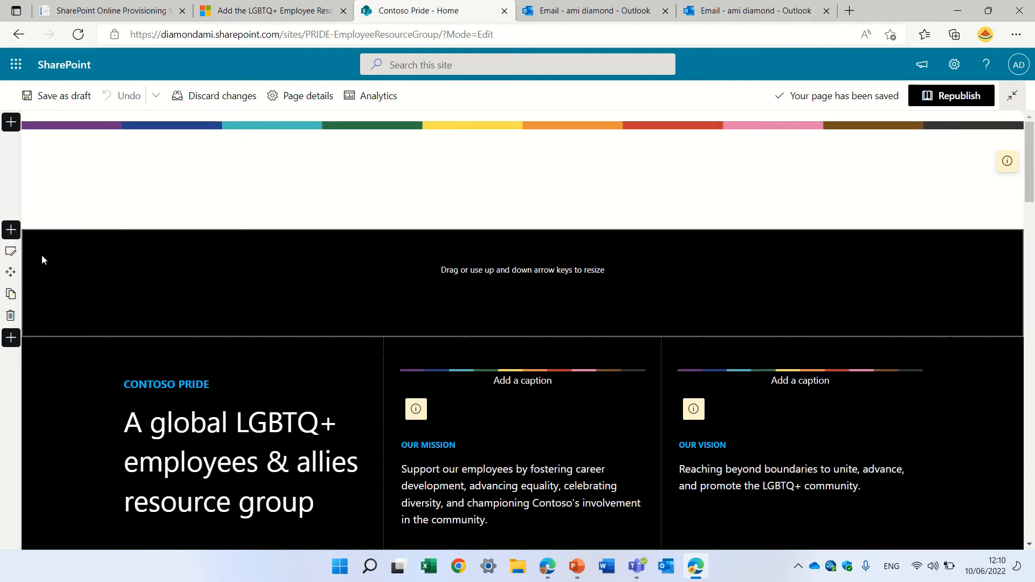
left_click(10, 251)
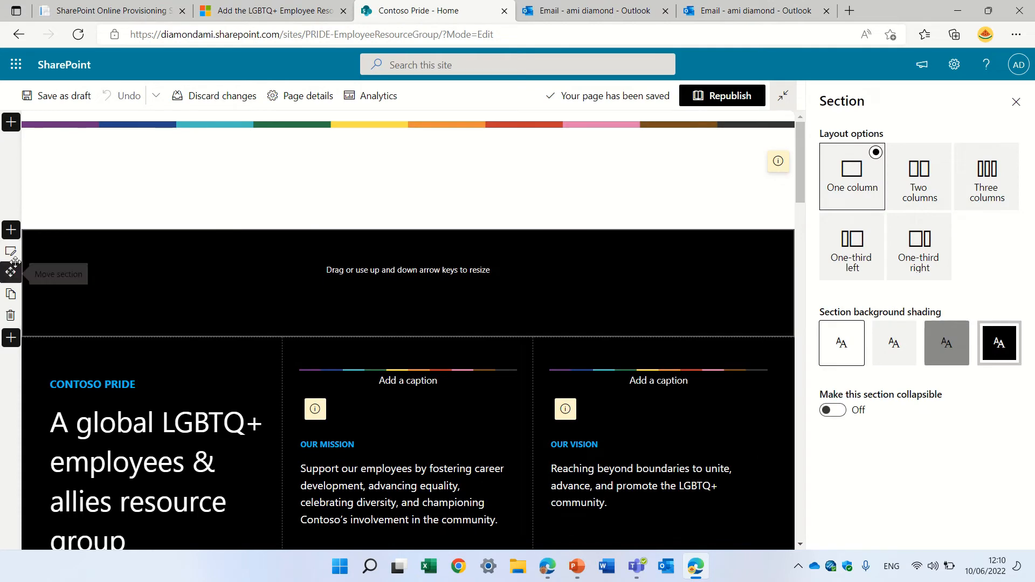
left_click(1016, 103)
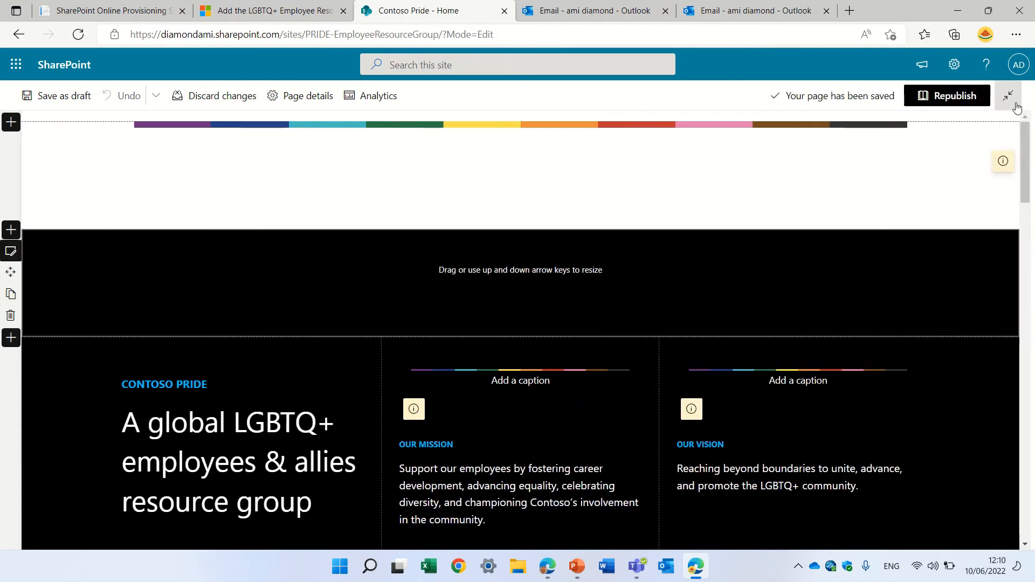
Look through the editable home page sections from the mission and vision text down to the Contoso Pride news.
scroll(1032, 201, "down", 1)
scroll(1032, 201, "down", 2)
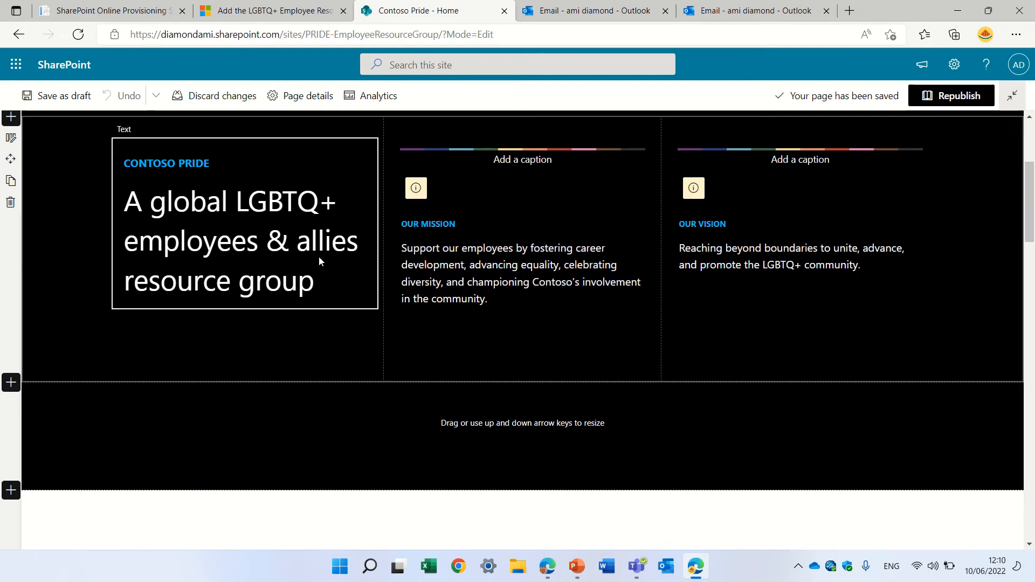
left_click_drag(1030, 202, 1032, 249)
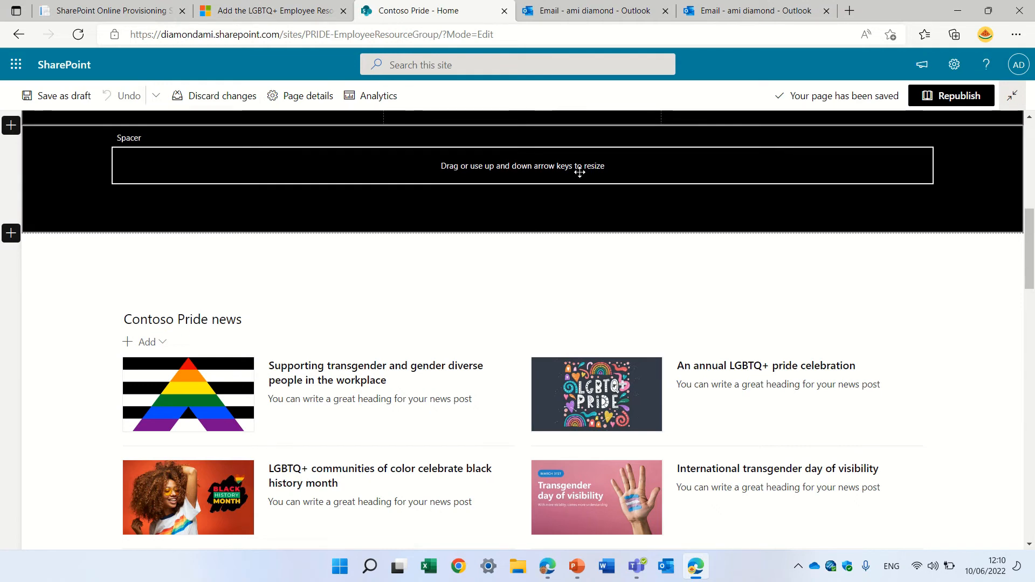
Look through the home page's upcoming events, quick links and rainbow image sections, and republish the page.
left_click_drag(1032, 251, 1020, 326)
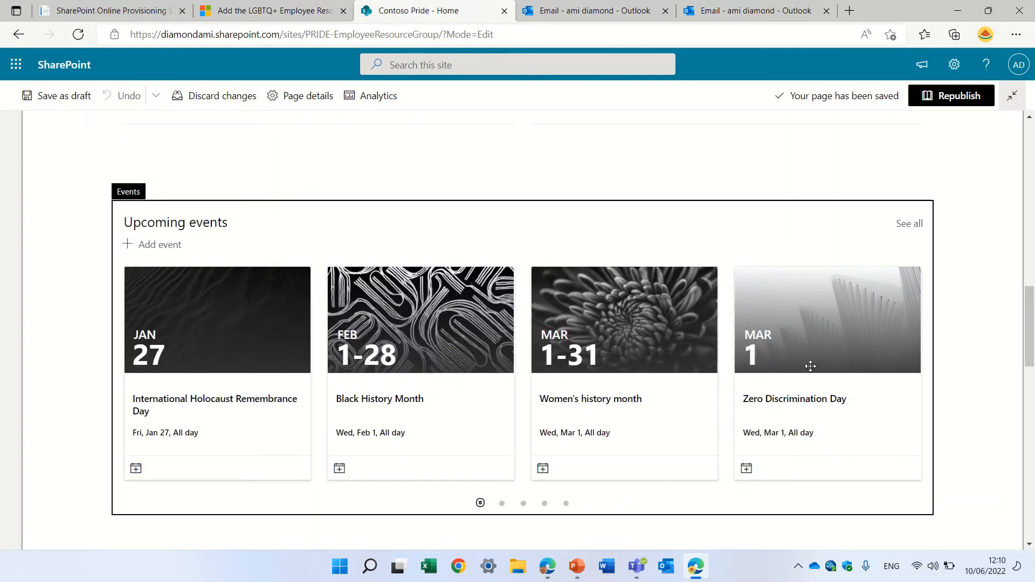
left_click_drag(1030, 330, 1023, 397)
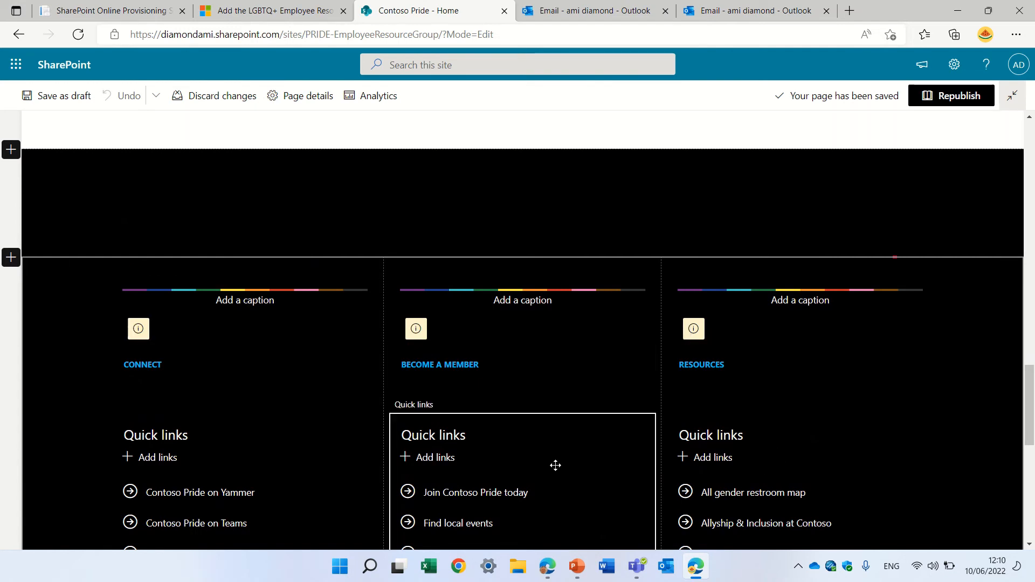
left_click_drag(1031, 369, 1030, 446)
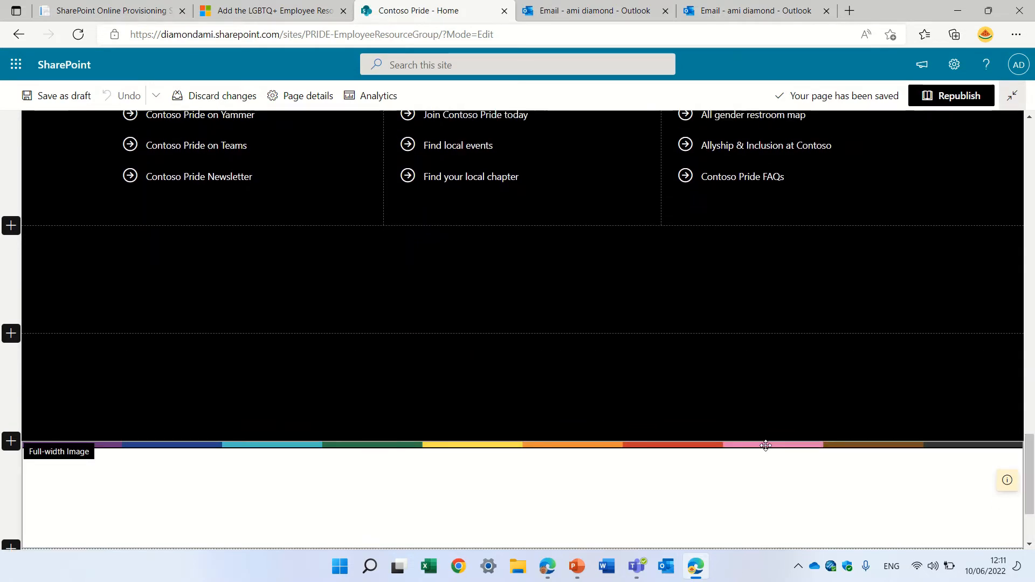
left_click_drag(1033, 424, 1033, 194)
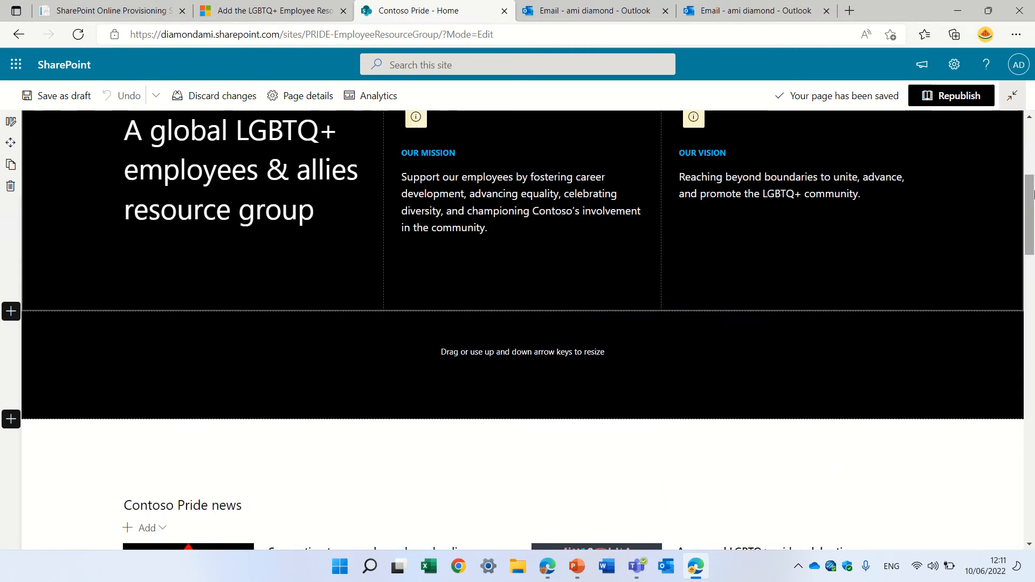
left_click(950, 94)
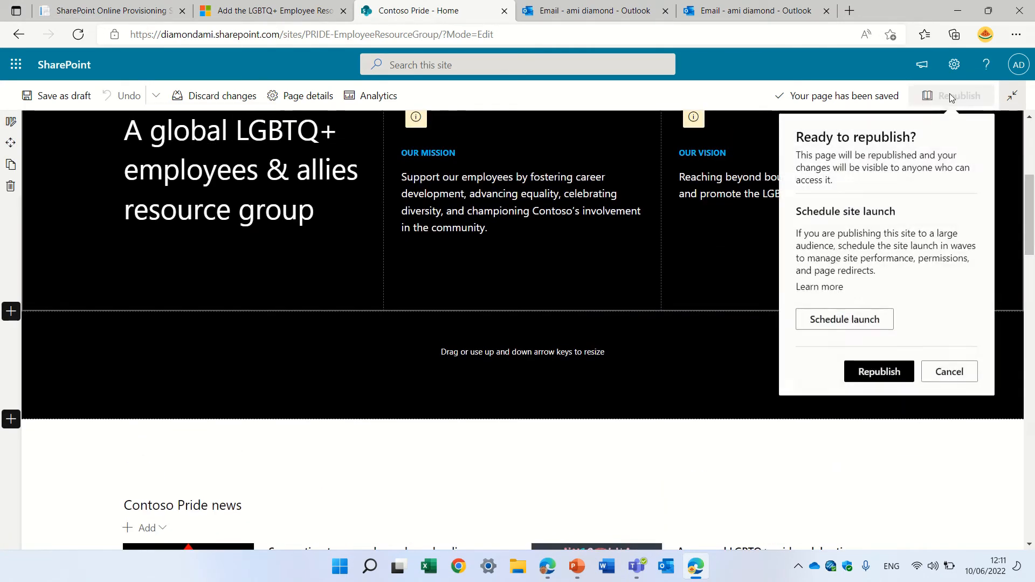
left_click(885, 370)
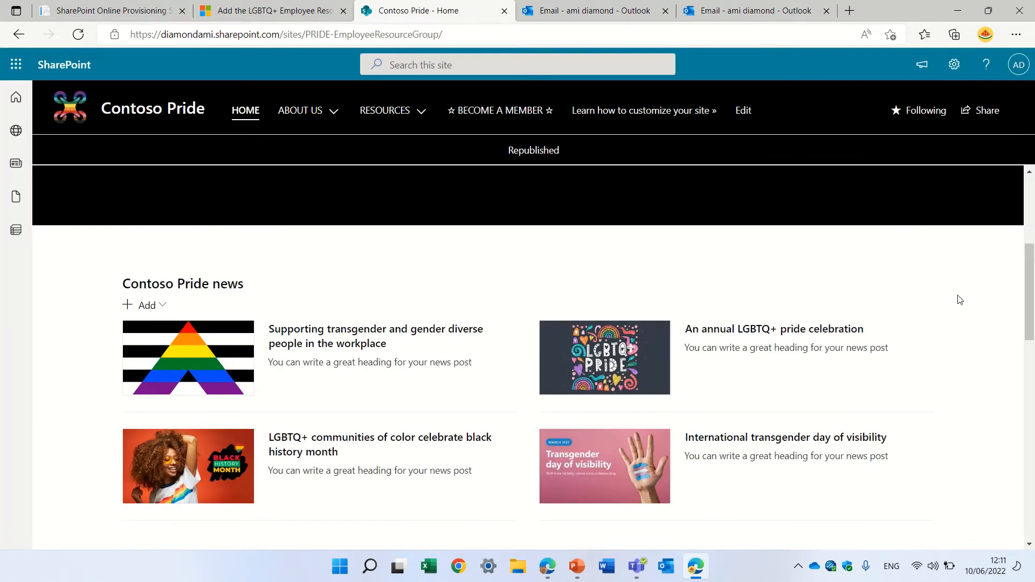
Open the "An annual LGBTQ+ pride celebration" news post and read through its sections.
left_click_drag(1034, 330, 1014, 302)
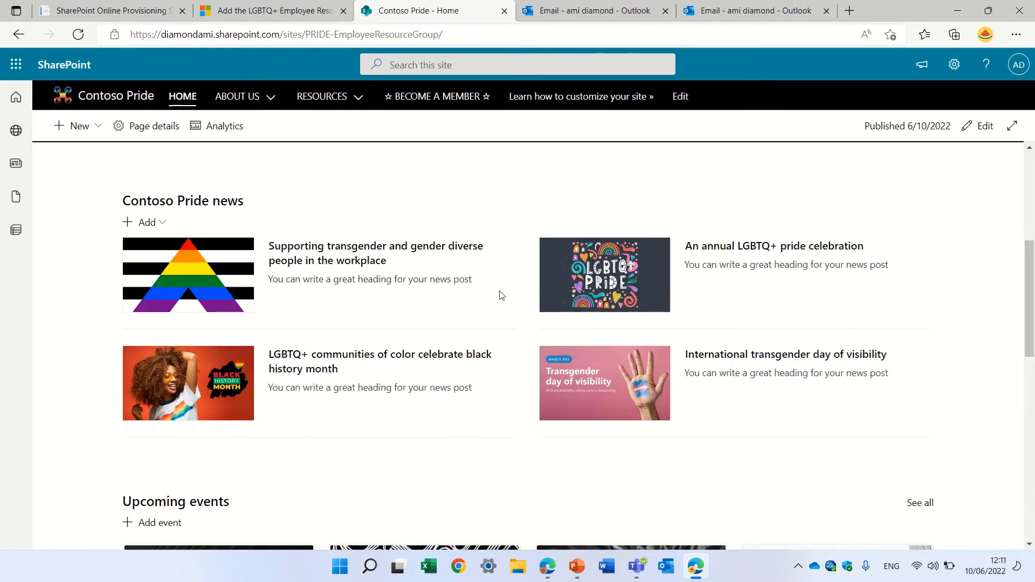
left_click(612, 268)
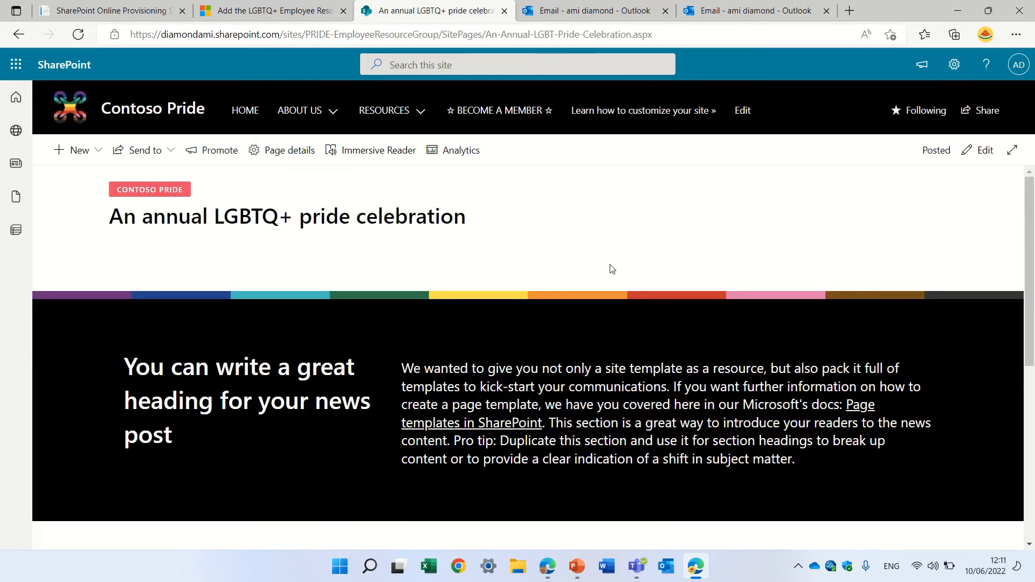
scroll(890, 248, "down", 1)
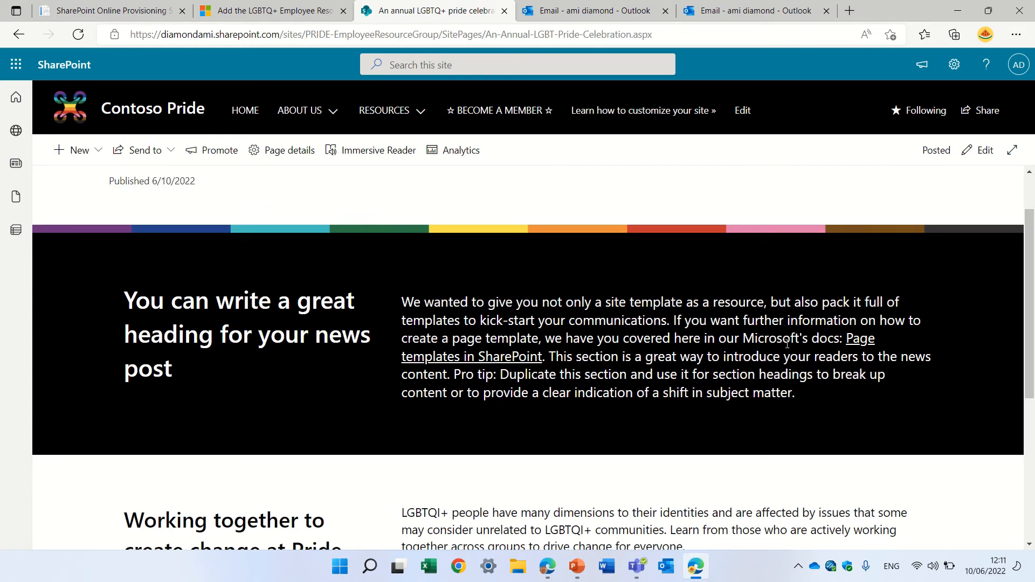
scroll(1007, 338, "down", 4)
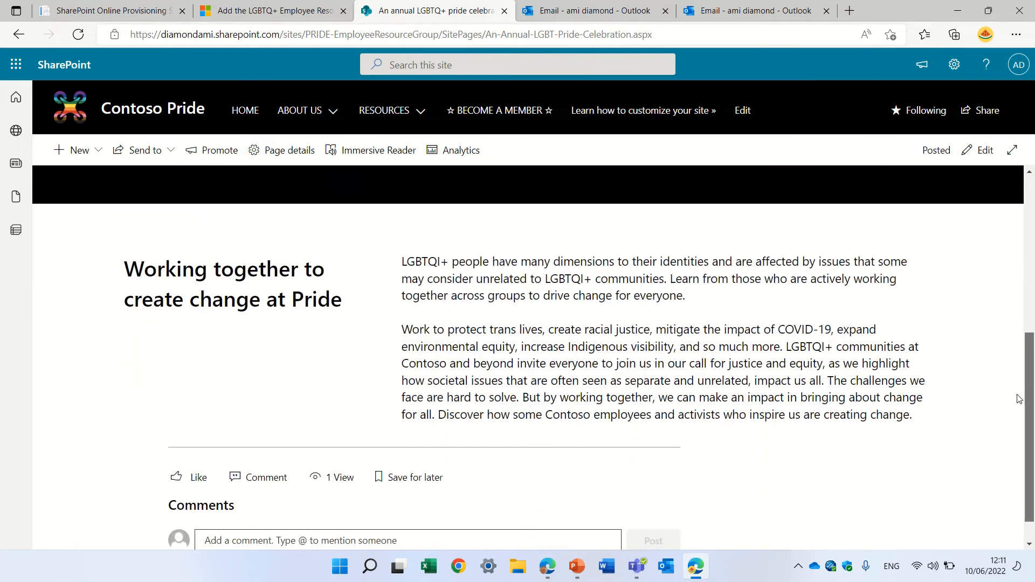
scroll(1020, 377, "up", 4)
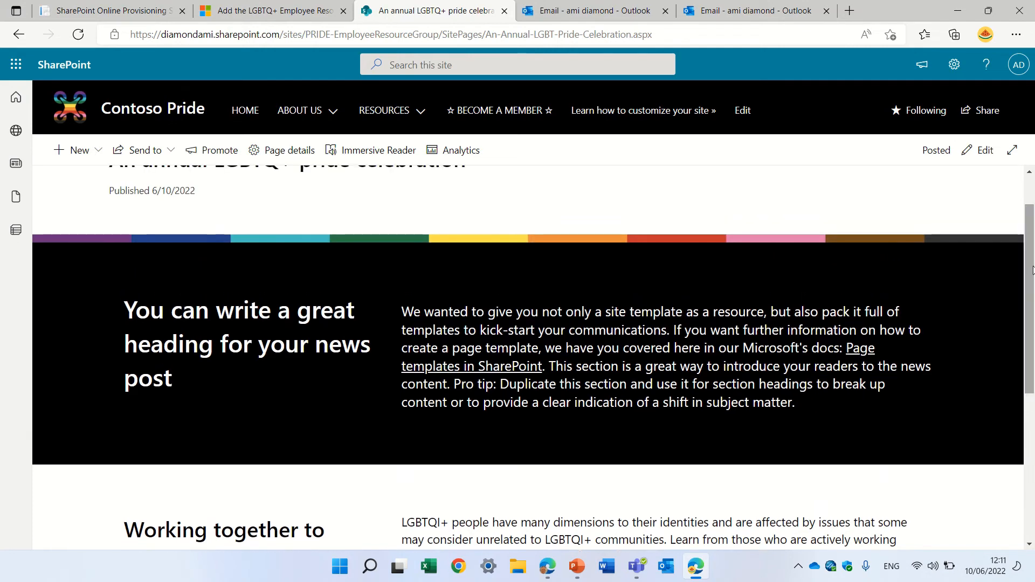
Create a news post from the site's saved Contoso Pride news template.
left_click(80, 150)
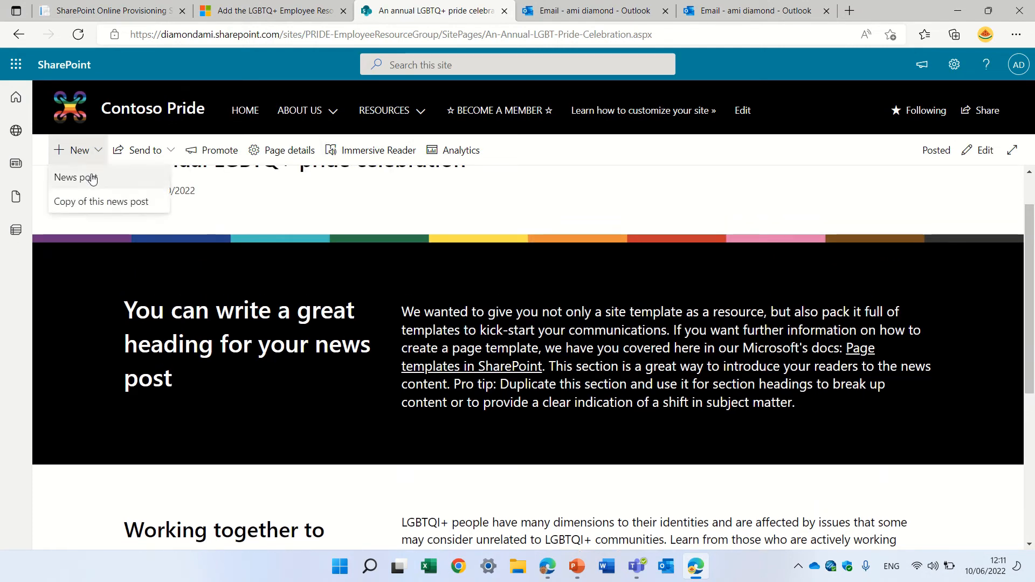
left_click(86, 176)
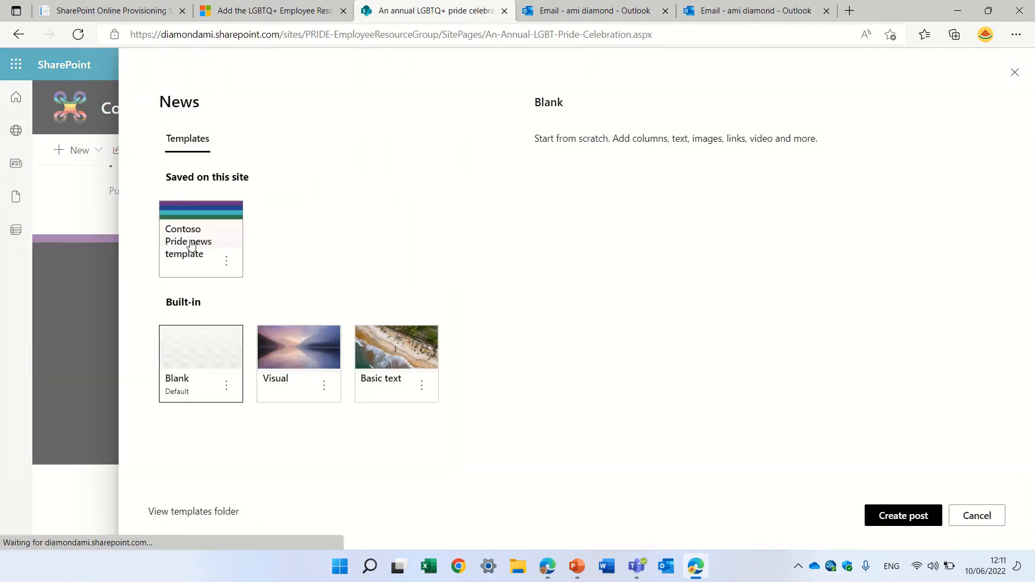
left_click(208, 244)
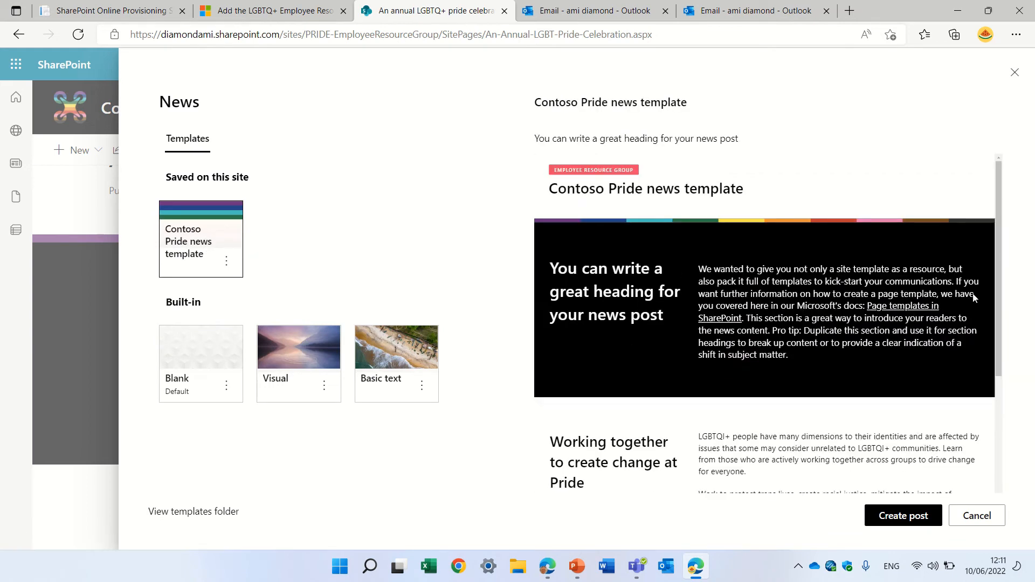
left_click(914, 515)
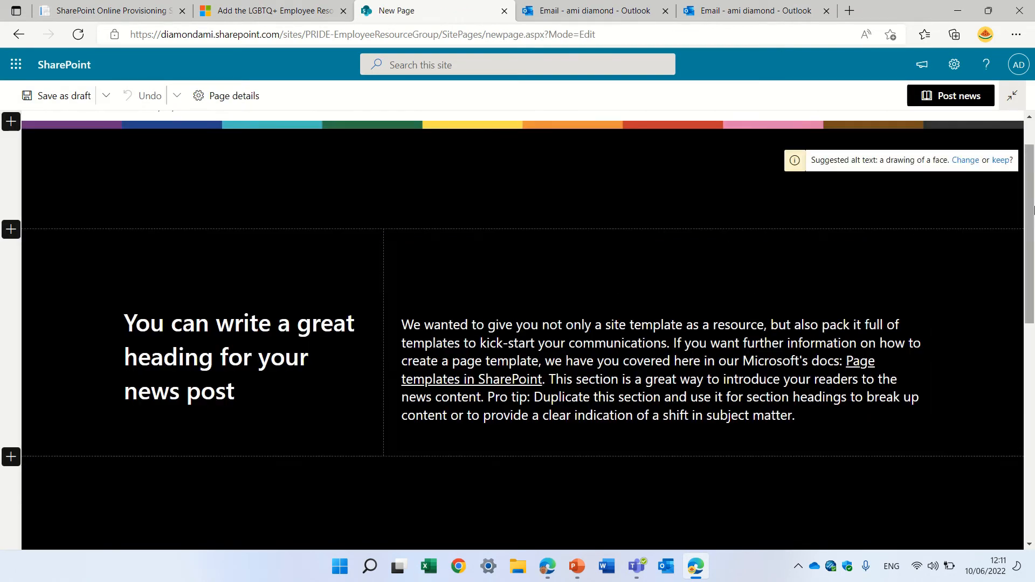
Look through the new post's editable heading and introduction text areas and the sections below them.
left_click_drag(1029, 190, 1028, 264)
left_click(655, 233)
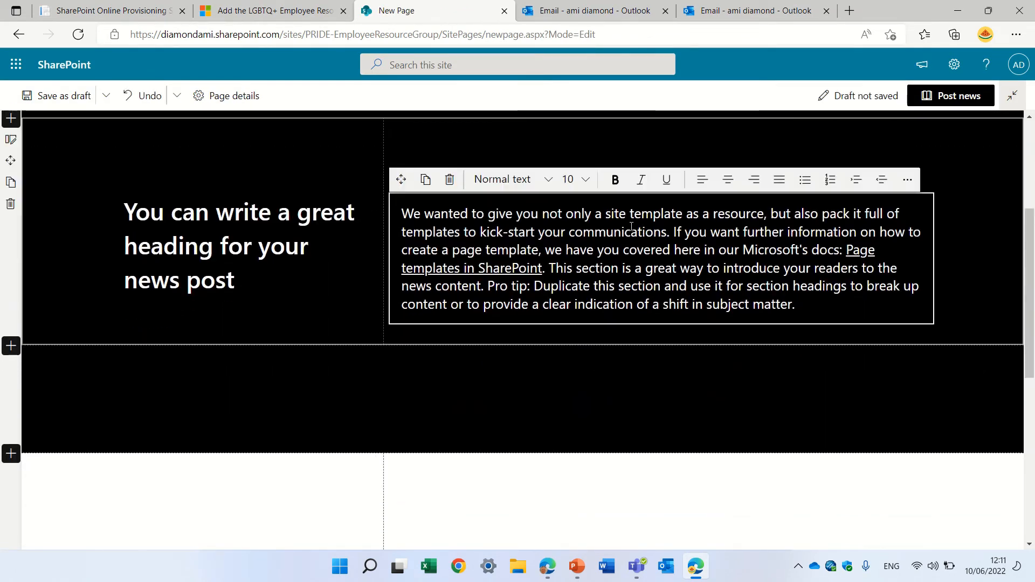
left_click(280, 246)
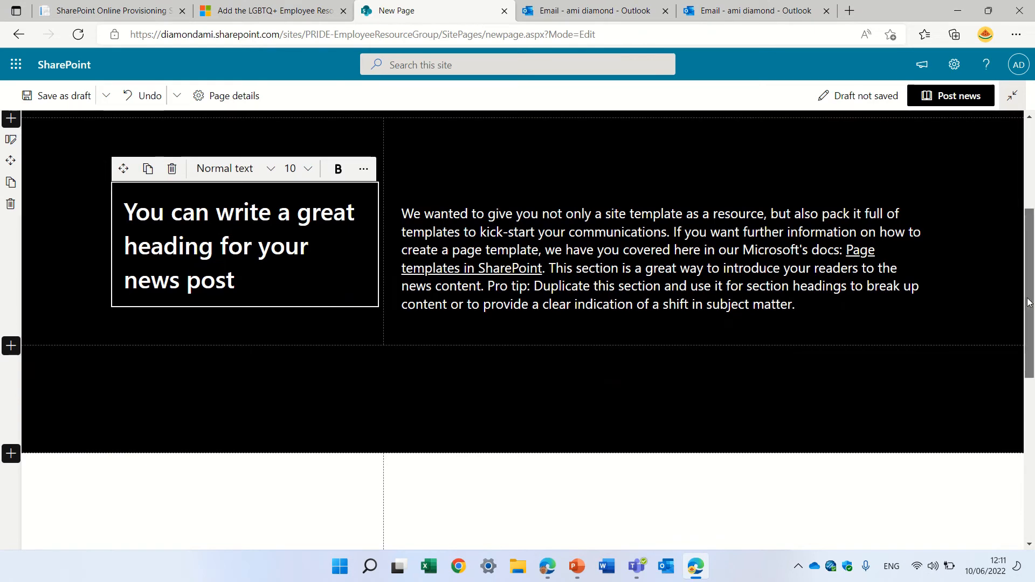
scroll(1016, 442, "down", 7)
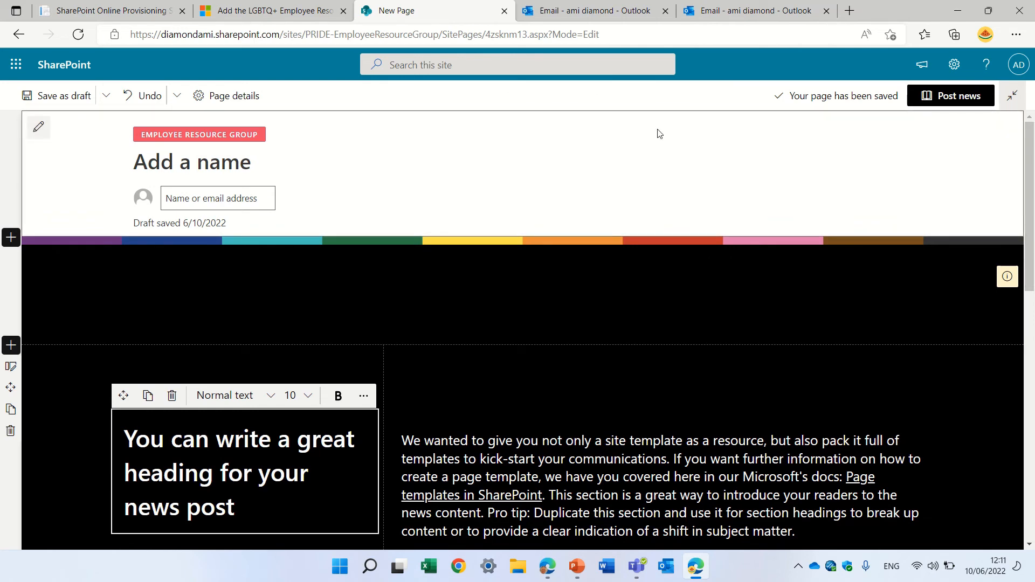
Name the news post "ssss" and post it to the Contoso Pride site.
left_click(957, 101)
left_click(603, 338)
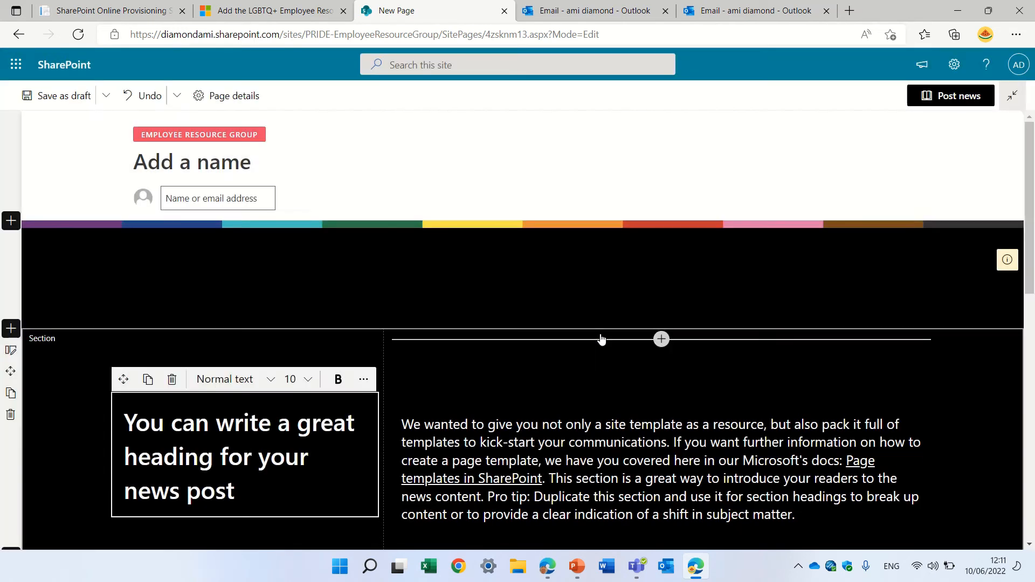
type("ssss")
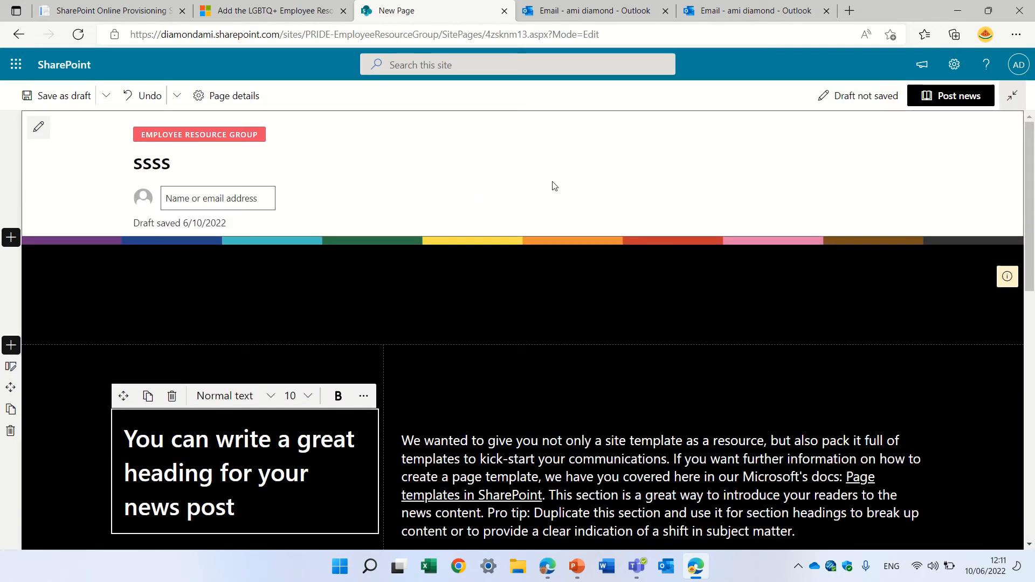
left_click(947, 99)
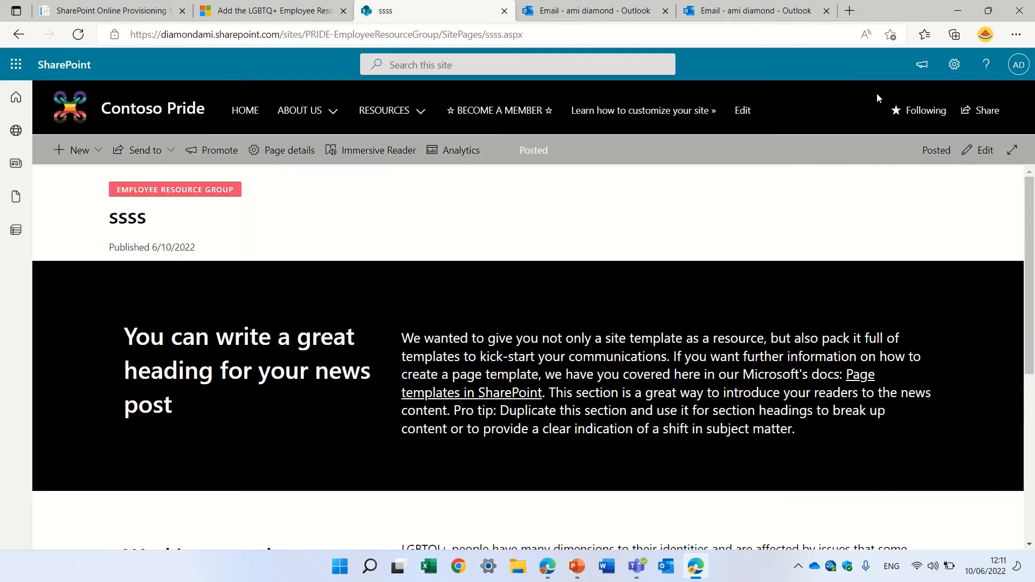
Open the site's customization guide and view the overview article on the LGBTQ+ Employee Resource Group site template.
left_click(617, 119)
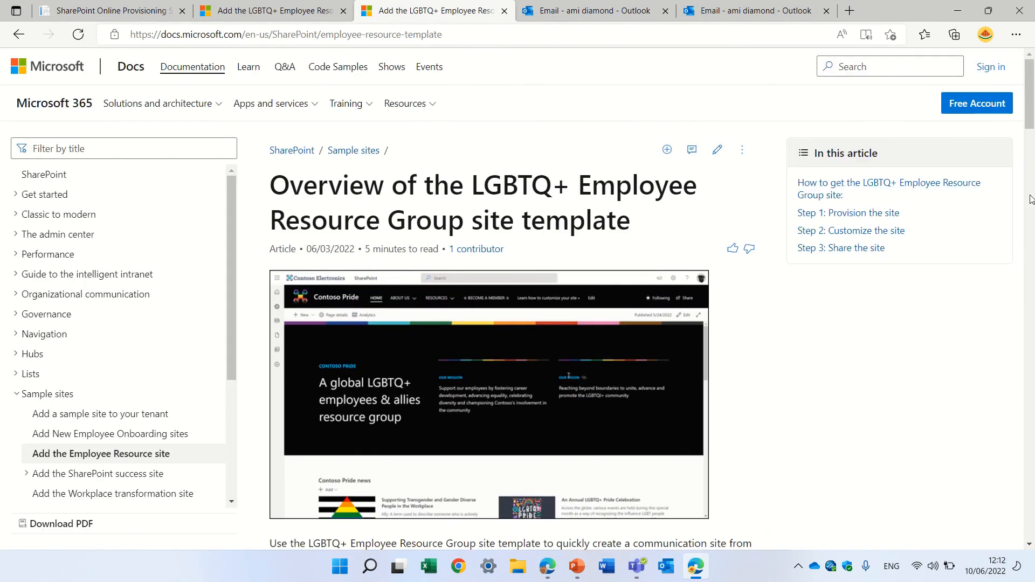
mouse_move(1030, 104)
left_mouse_down()
mouse_move(1023, 183)
mouse_move(939, 507)
mouse_move(1016, 102)
left_mouse_up()
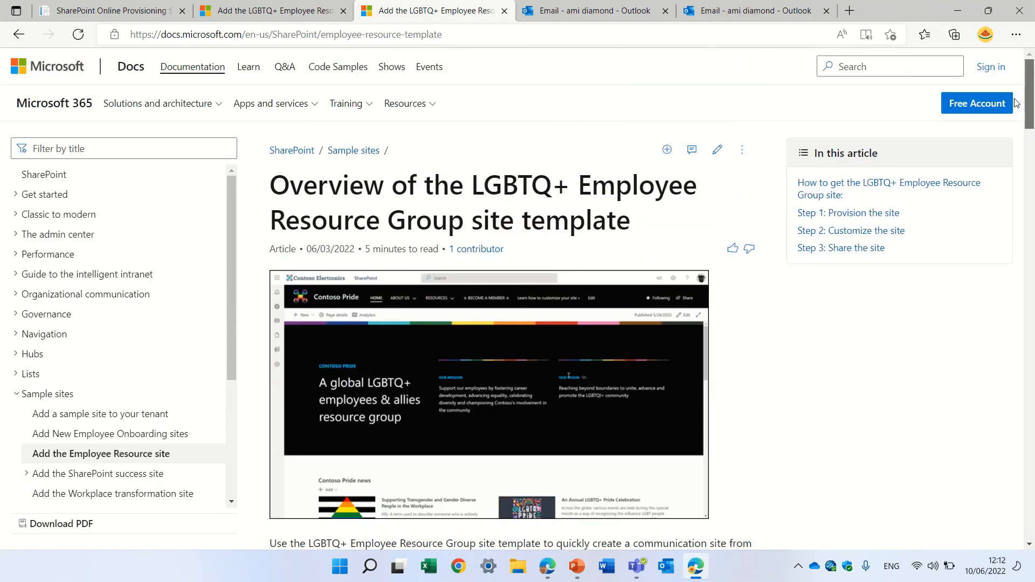
left_click(246, 16)
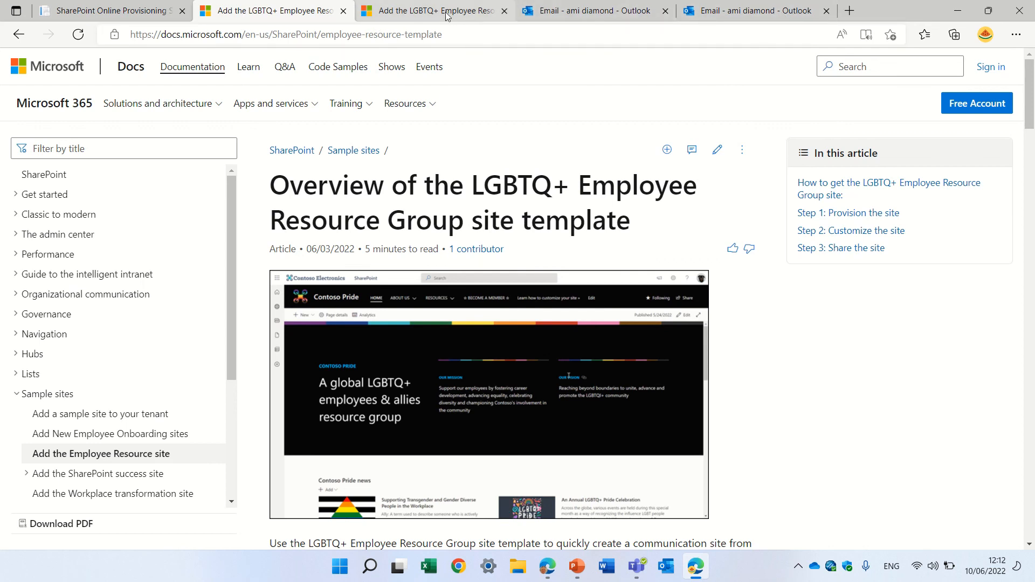
View the look book provisioning page and the options for its web address, and return to the template overview article.
left_click(129, 11)
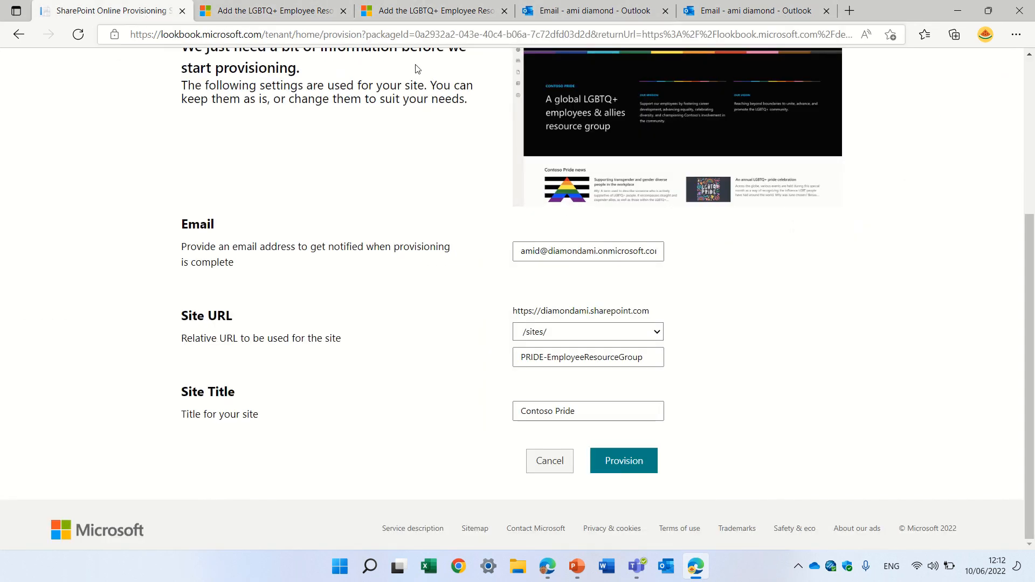
right_click(573, 36)
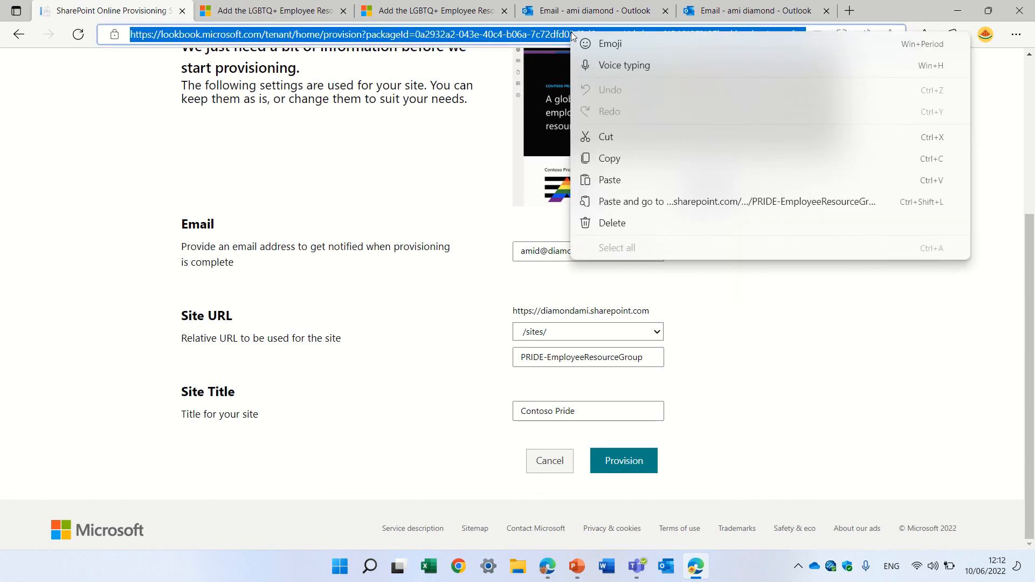
left_click(180, 200)
left_click(180, 200)
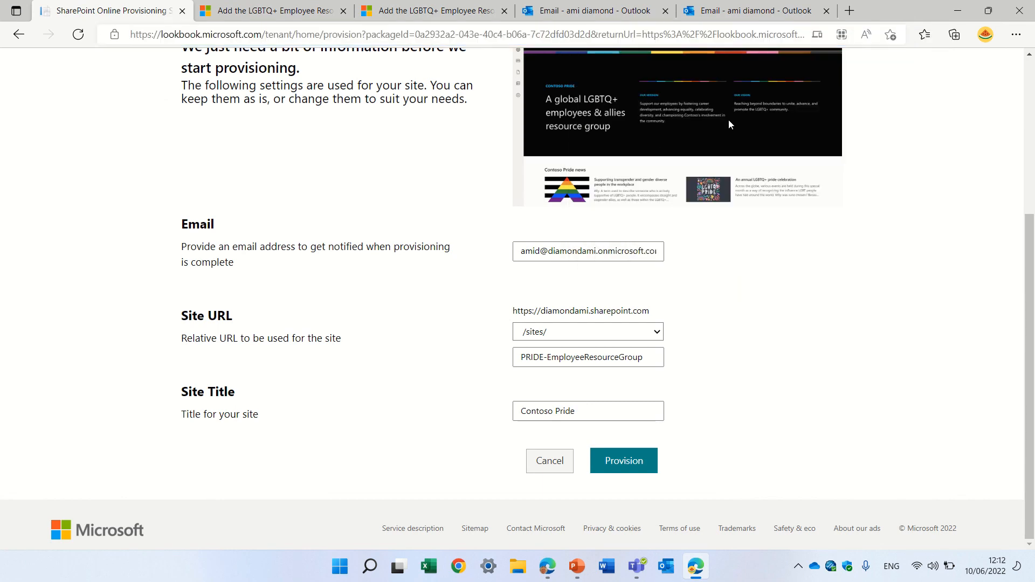
left_click(585, 15)
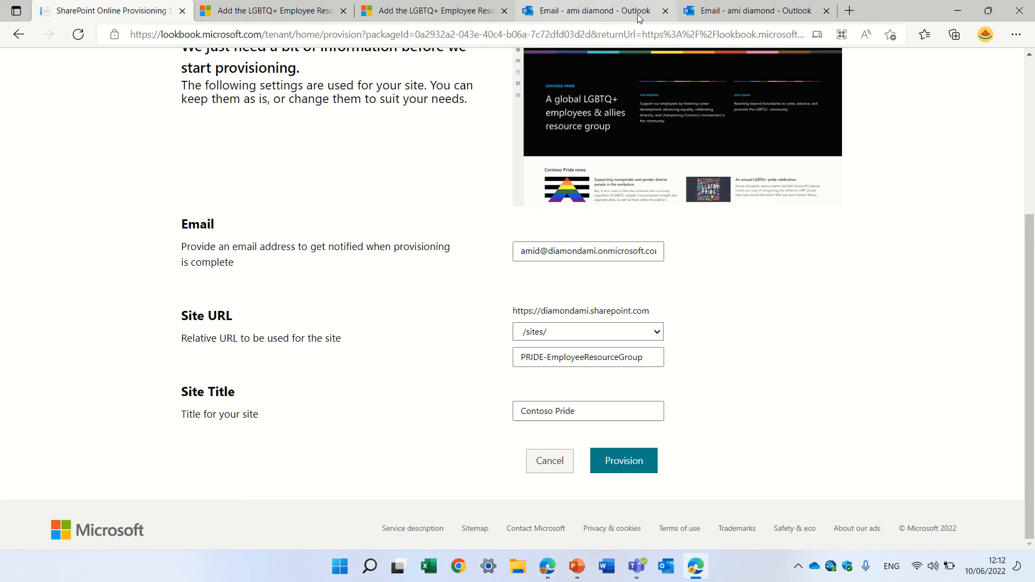
left_click(280, 20)
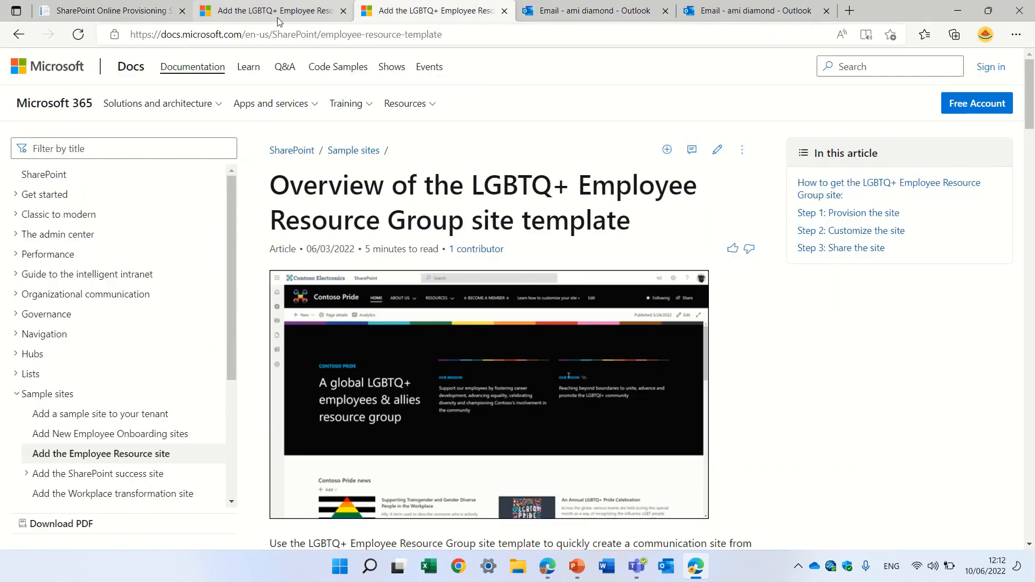